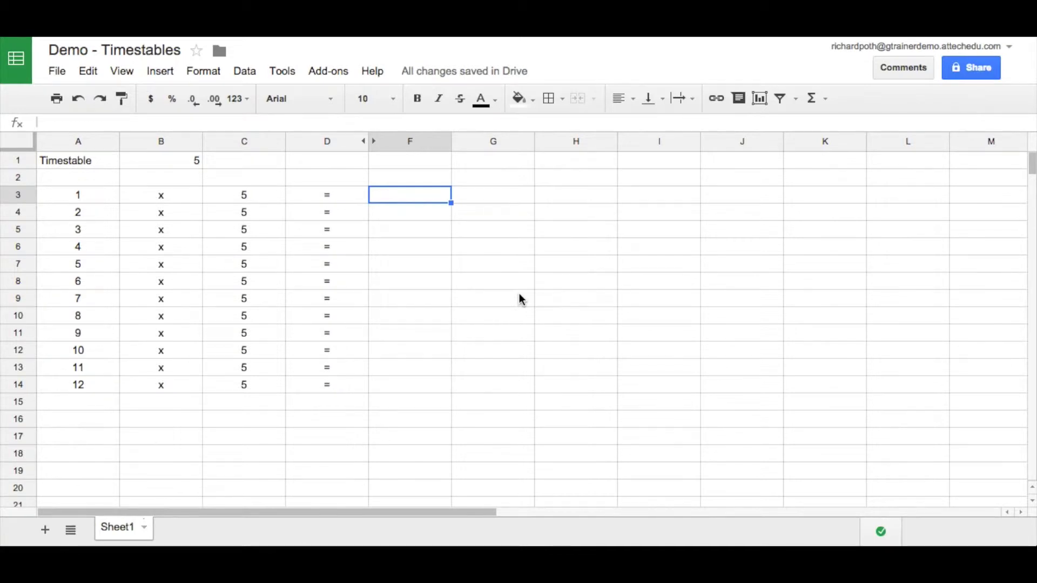
# Change the timestable number in B1 to 7, then to 4
pyautogui.click(184, 162)
pyautogui.write('7')
pyautogui.press('Return')
pyautogui.click(184, 163)
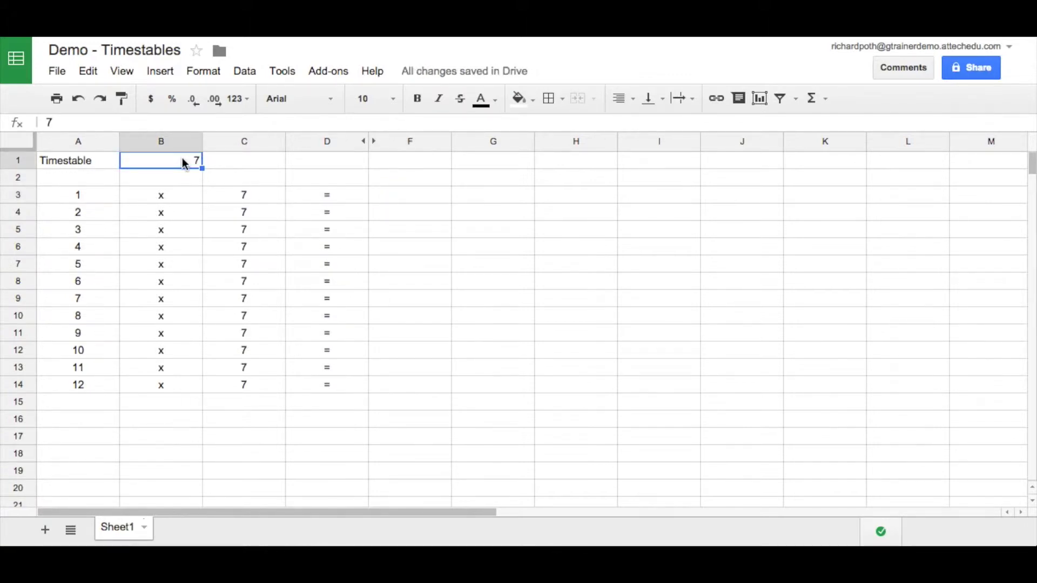
pyautogui.write('4')
pyautogui.press('Return')
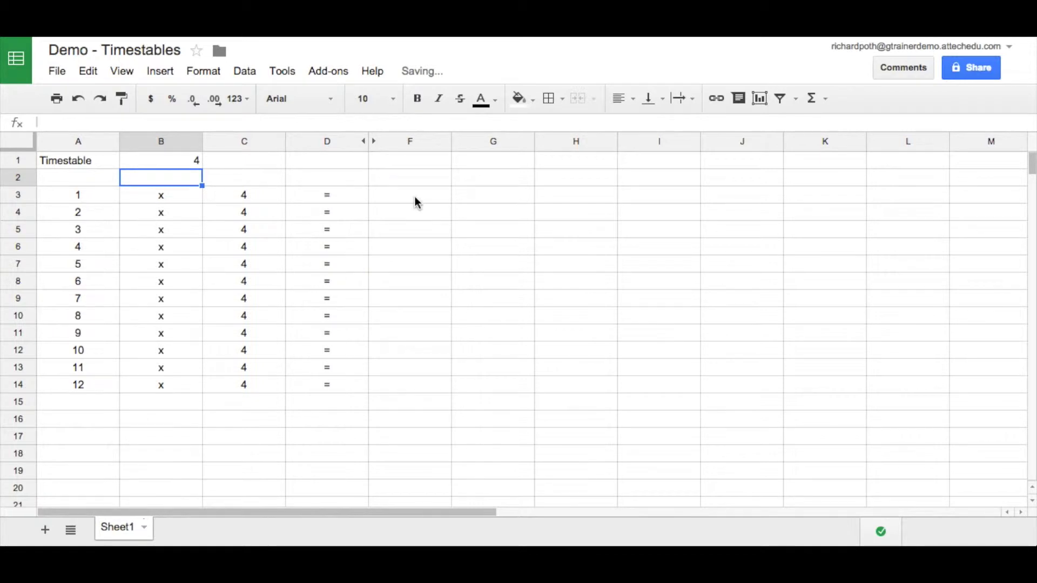
# Enter the test answers 4, 8, 4 and 3 into F3:F6
pyautogui.click(415, 197)
pyautogui.write('4')
pyautogui.press('Return')
pyautogui.write('8')
pyautogui.press('Return')
pyautogui.write('4')
pyautogui.press('Return')
pyautogui.write('3')
pyautogui.press('Return')
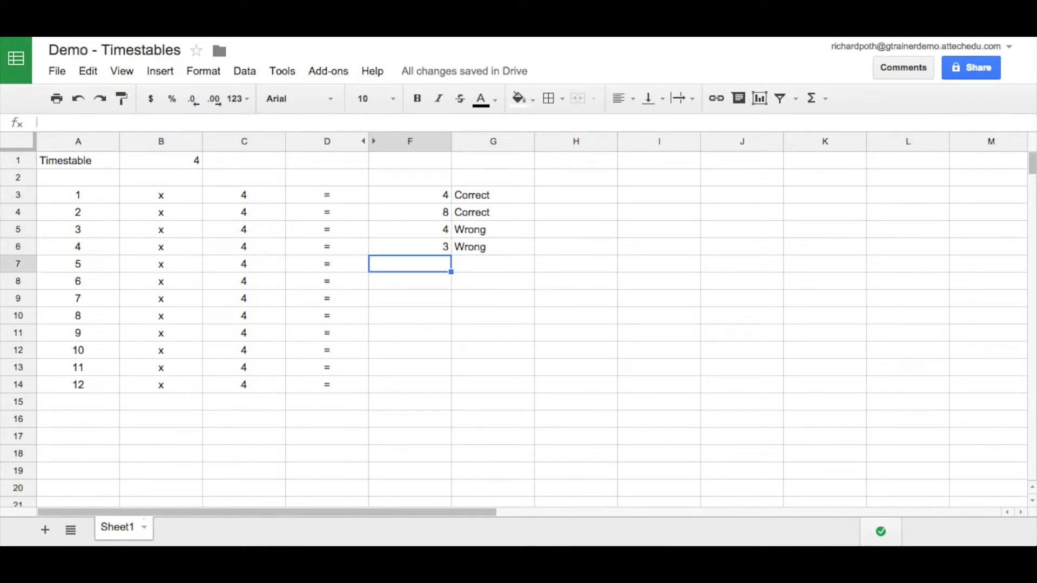
# Bold the title cells A1:B1 and fill the Timestable label in A1 red
pyautogui.click(61, 163)
pyautogui.click(416, 98)
pyautogui.press('Right')
pyautogui.click(417, 98)
pyautogui.click(89, 167)
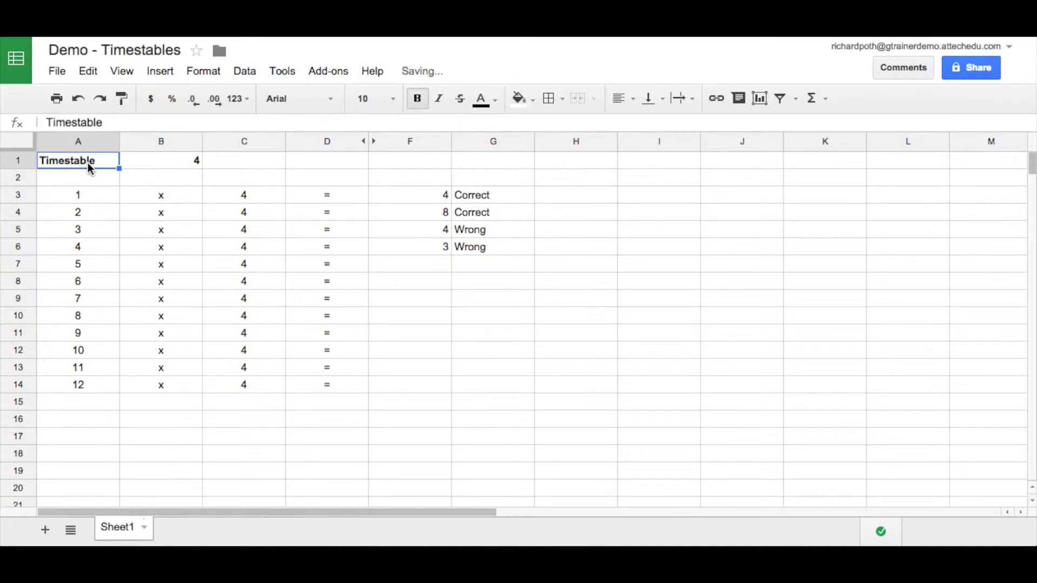
pyautogui.click(535, 97)
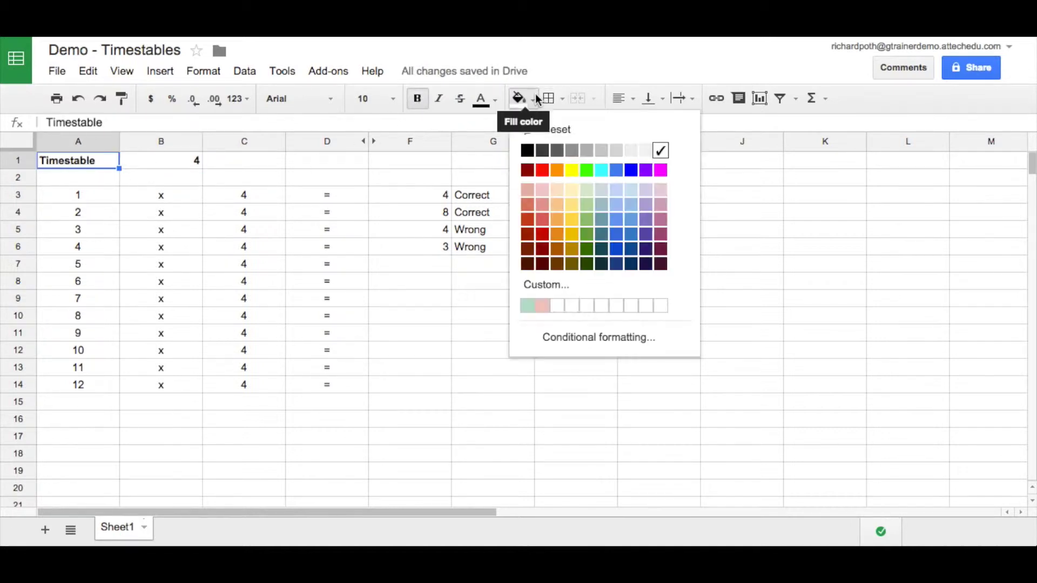
pyautogui.click(542, 170)
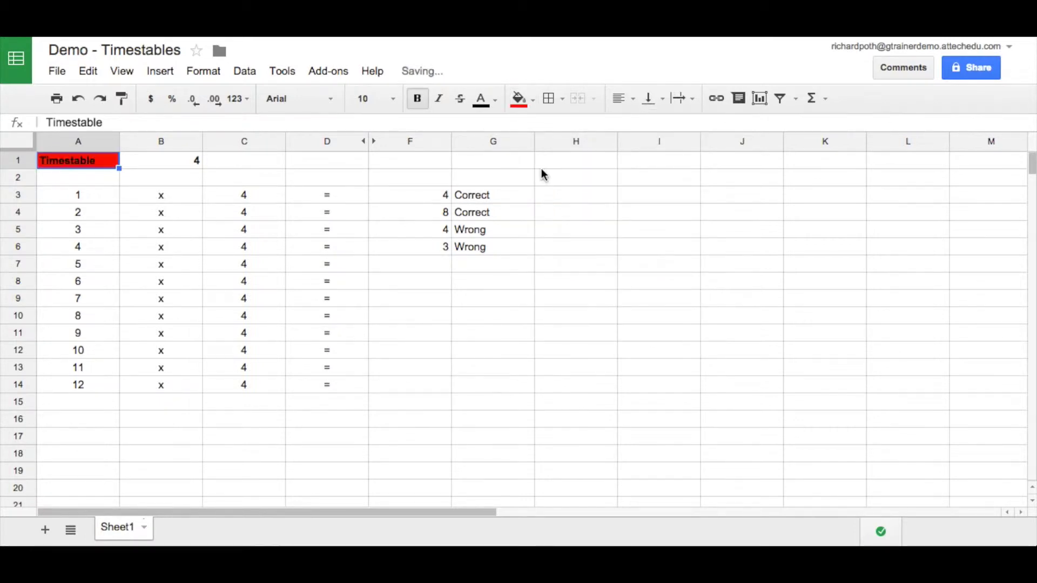
# Fill B1 light purple and the numbers 1–12 in A3:A14 light yellow
pyautogui.click(157, 160)
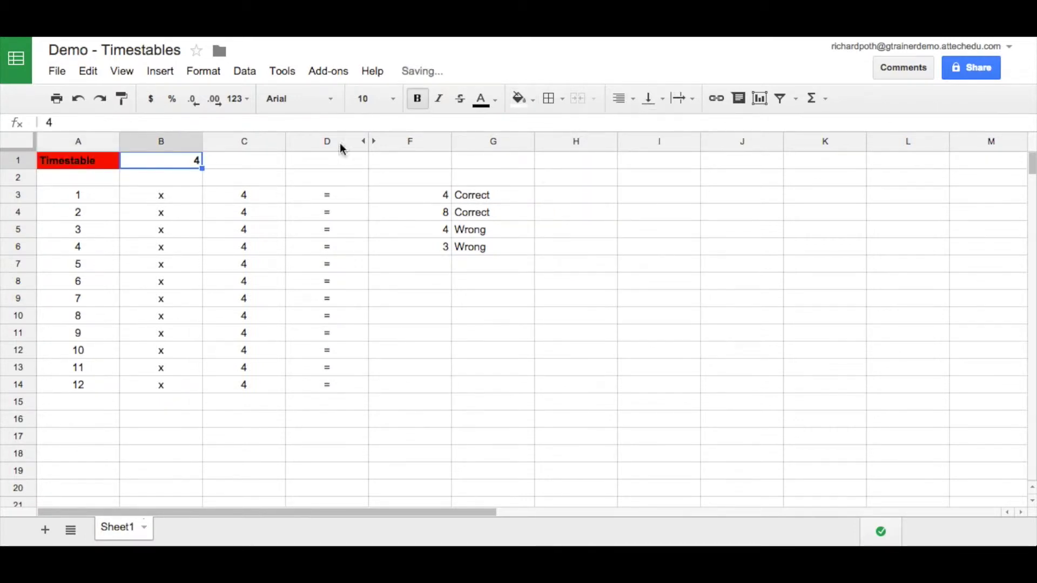
pyautogui.click(531, 99)
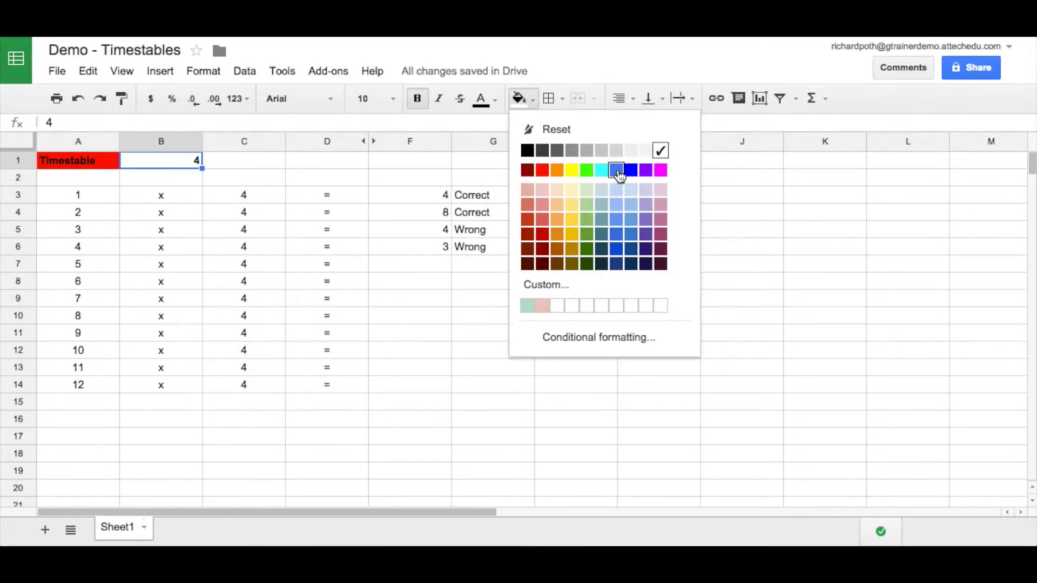
pyautogui.click(646, 204)
pyautogui.moveTo(82, 193); pyautogui.dragTo(92, 387)
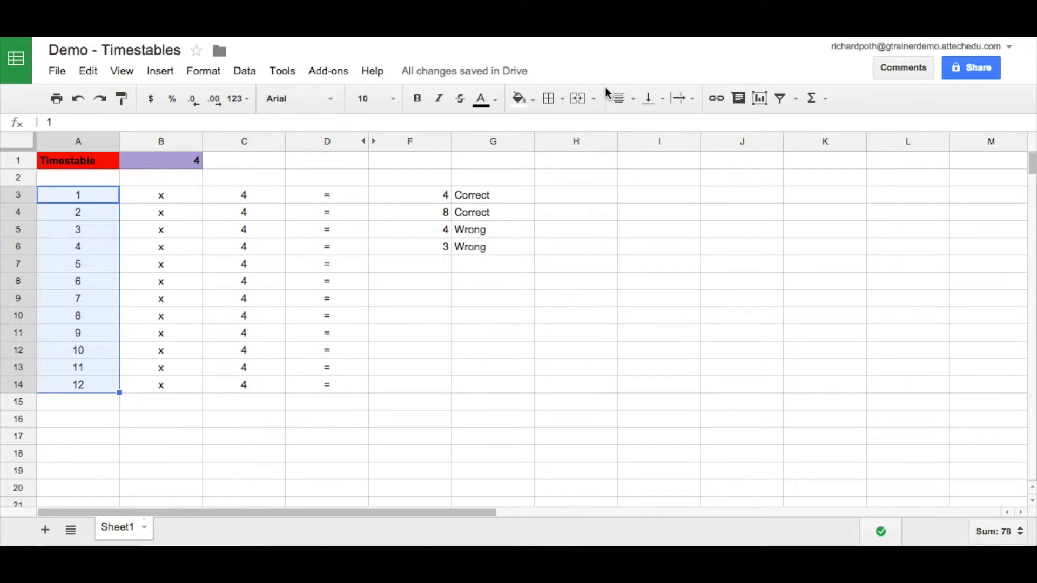
pyautogui.click(532, 99)
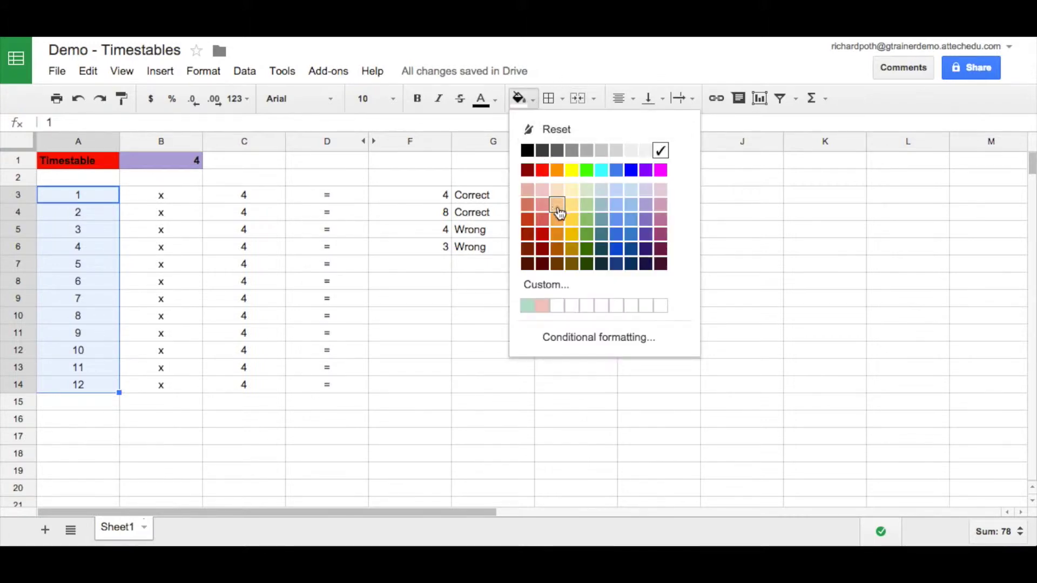
pyautogui.click(571, 204)
# Fill the multiplier cells C3:C14 light purple
pyautogui.click(251, 298)
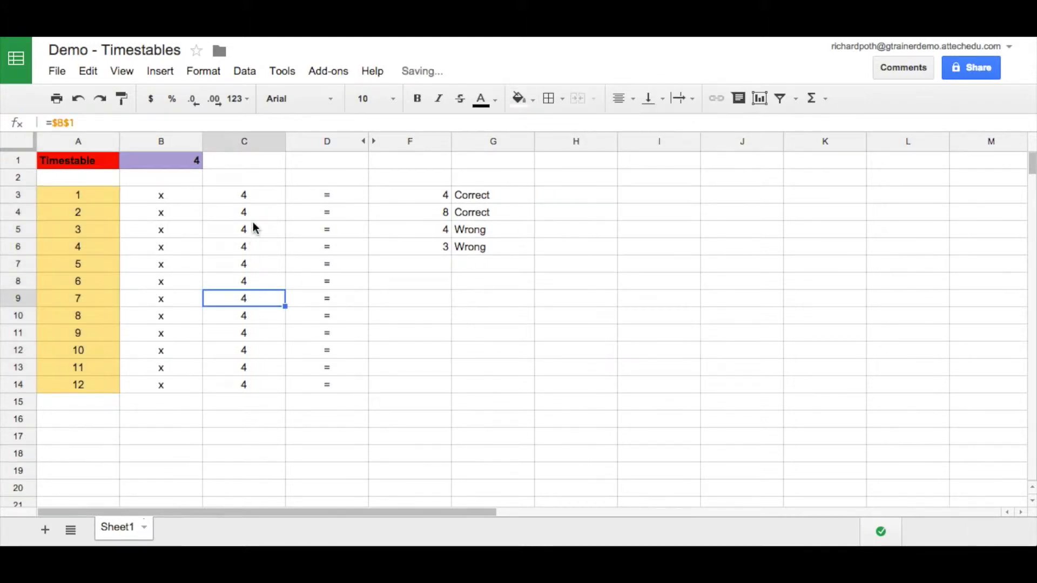
pyautogui.moveTo(266, 200); pyautogui.dragTo(264, 390)
pyautogui.click(521, 99)
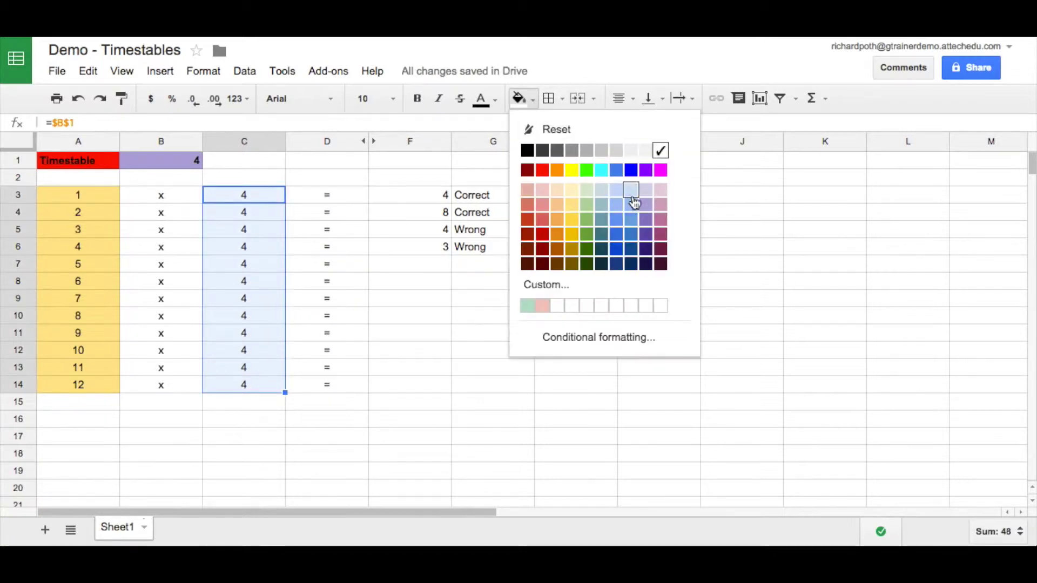
pyautogui.click(647, 208)
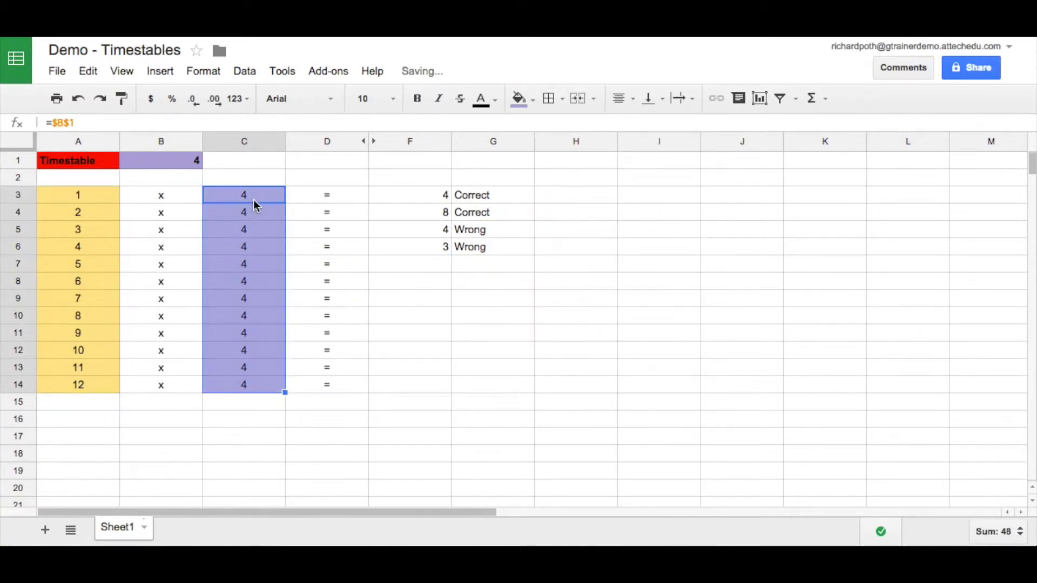
pyautogui.click(171, 159)
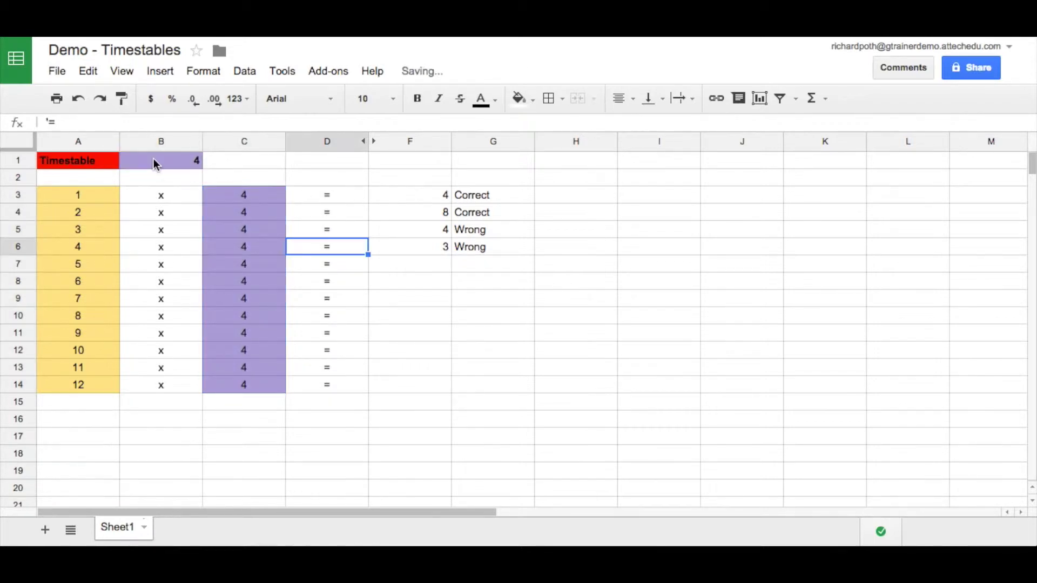
# Merge B1:C1, then merge A2:C2 and fill it light orange
pyautogui.click(169, 162)
pyautogui.moveTo(169, 162); pyautogui.dragTo(232, 158)
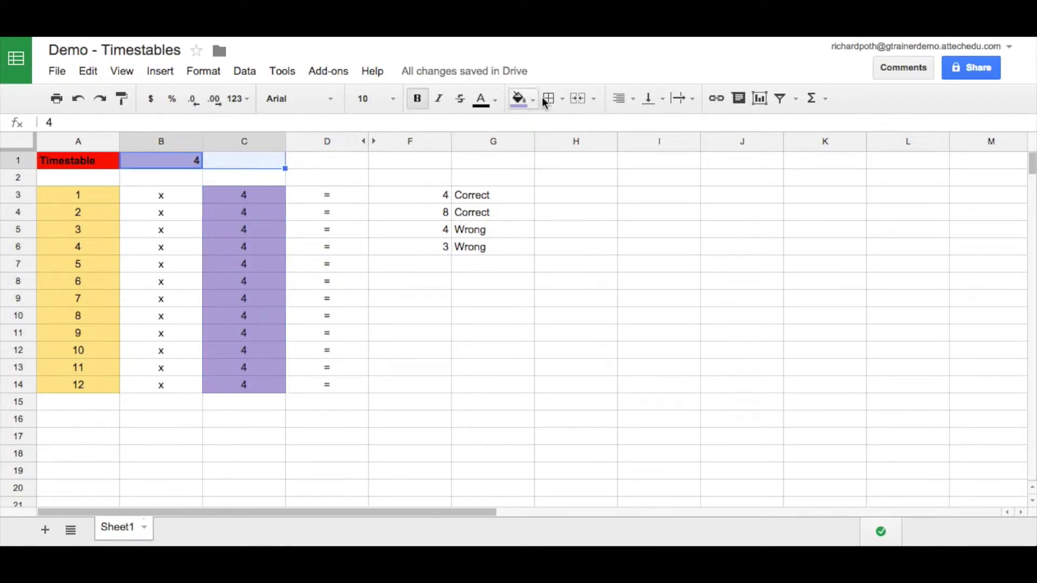
pyautogui.click(577, 98)
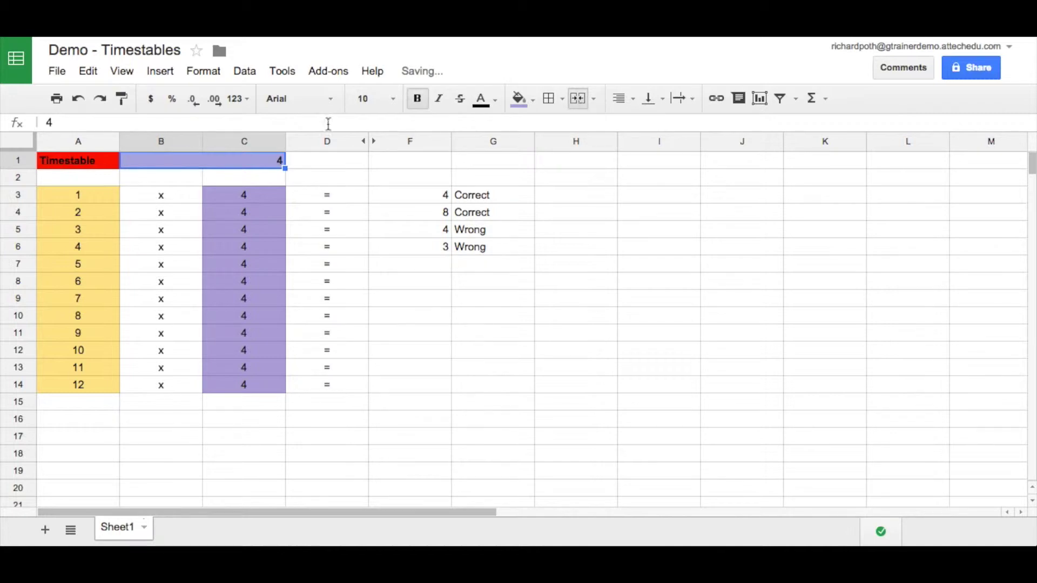
pyautogui.moveTo(51, 183); pyautogui.dragTo(229, 171)
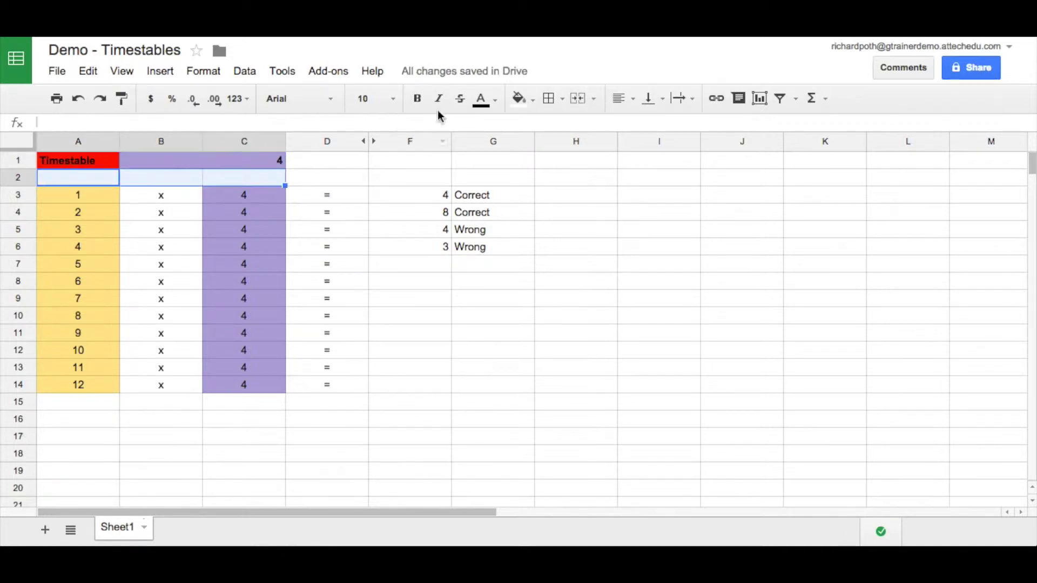
pyautogui.click(579, 98)
pyautogui.click(521, 98)
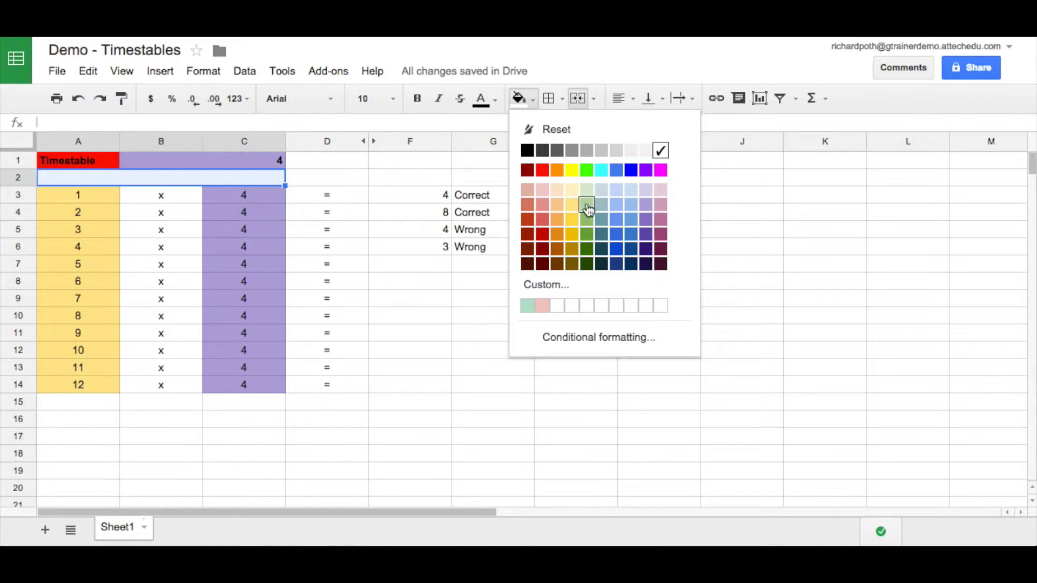
pyautogui.click(558, 206)
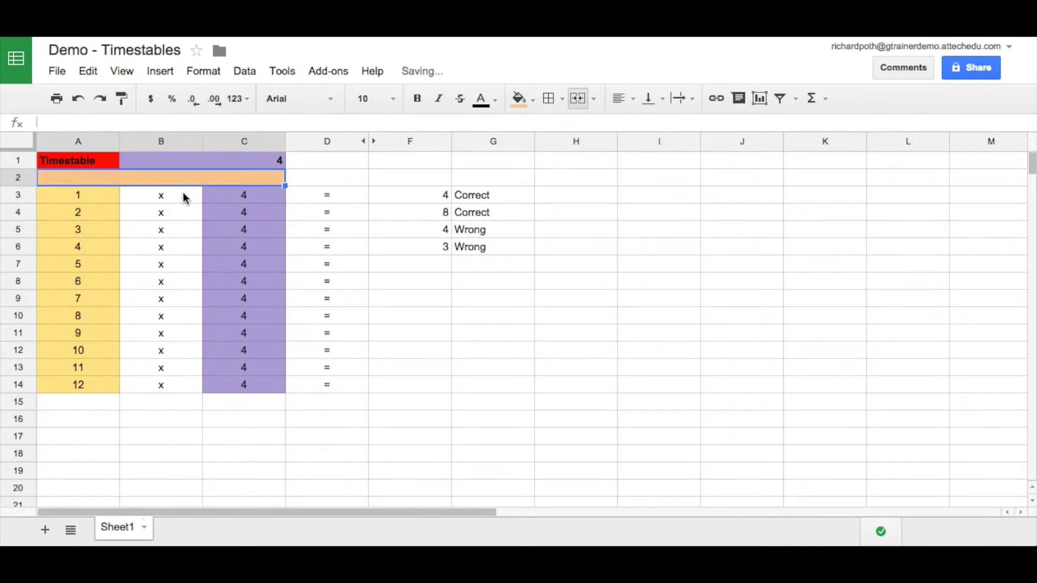
# Shade the x signs in B3:B14 light blue
pyautogui.moveTo(181, 198); pyautogui.dragTo(180, 387)
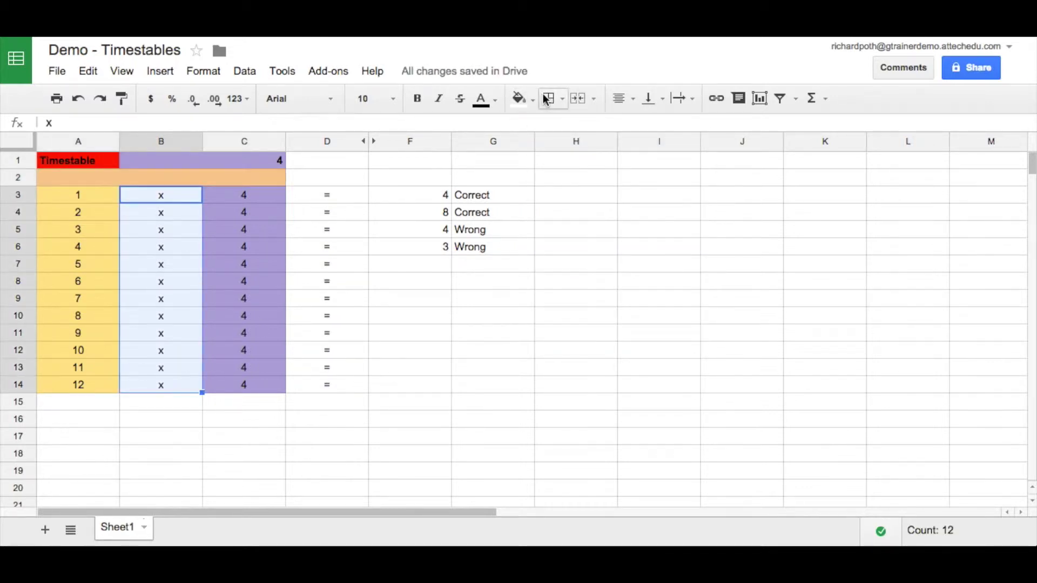
pyautogui.click(522, 98)
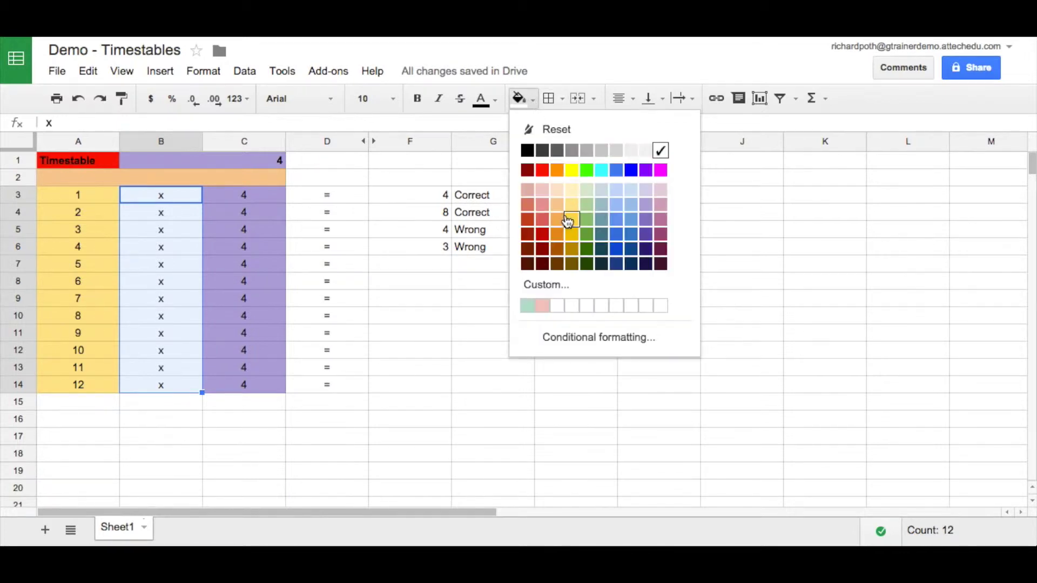
pyautogui.click(618, 193)
pyautogui.click(213, 303)
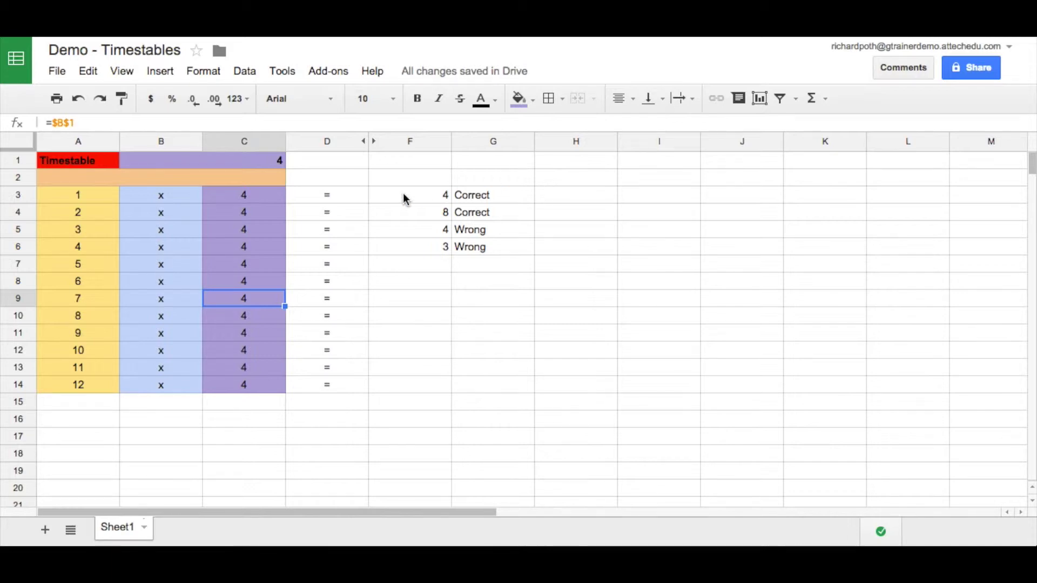
# Open the Conditional format rules sidebar for the Correct result in G3
pyautogui.click(511, 193)
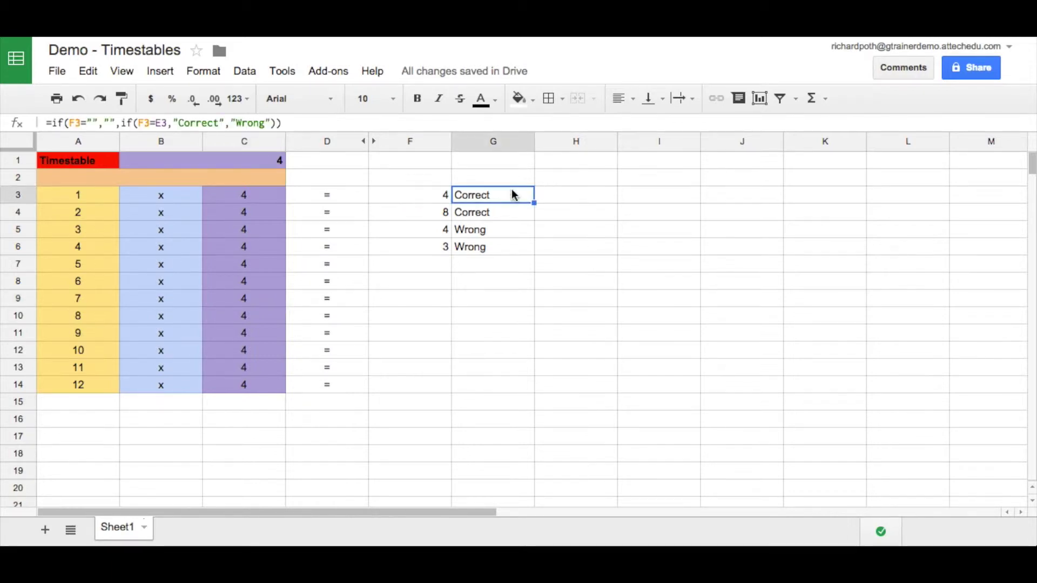
pyautogui.click(200, 72)
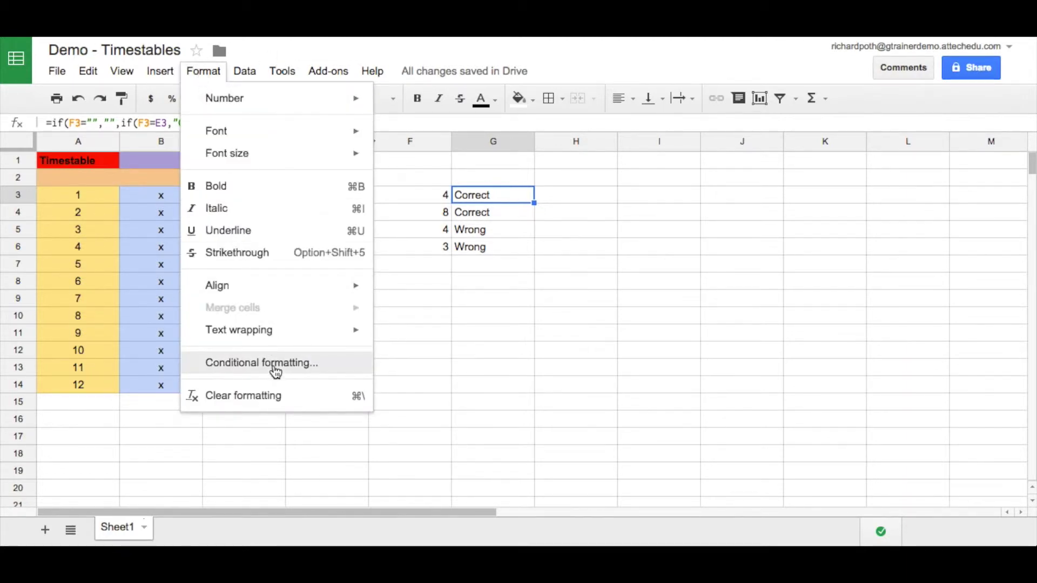
pyautogui.click(506, 197)
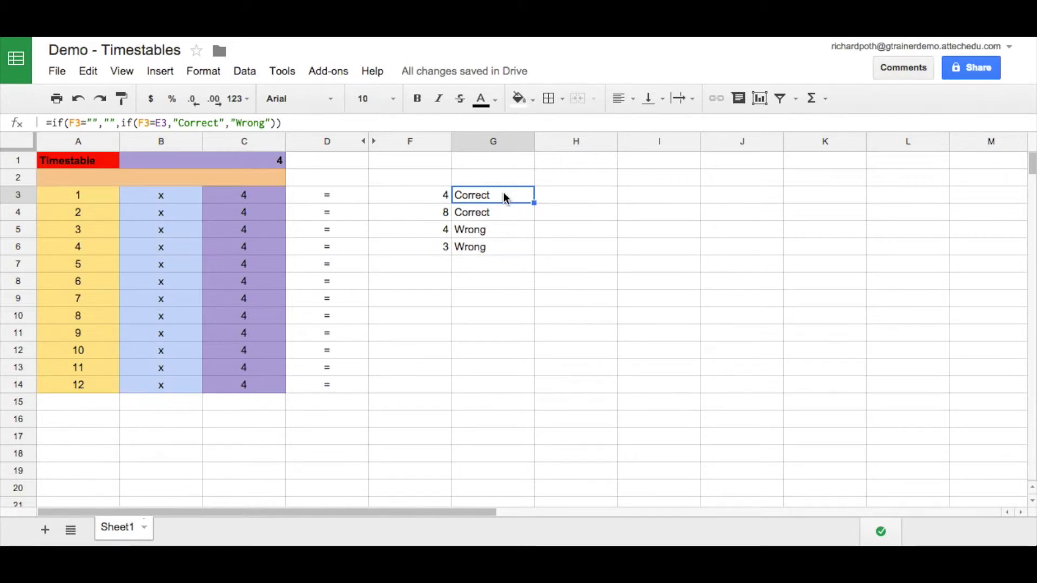
pyautogui.rightClick(506, 198)
pyautogui.click(599, 444)
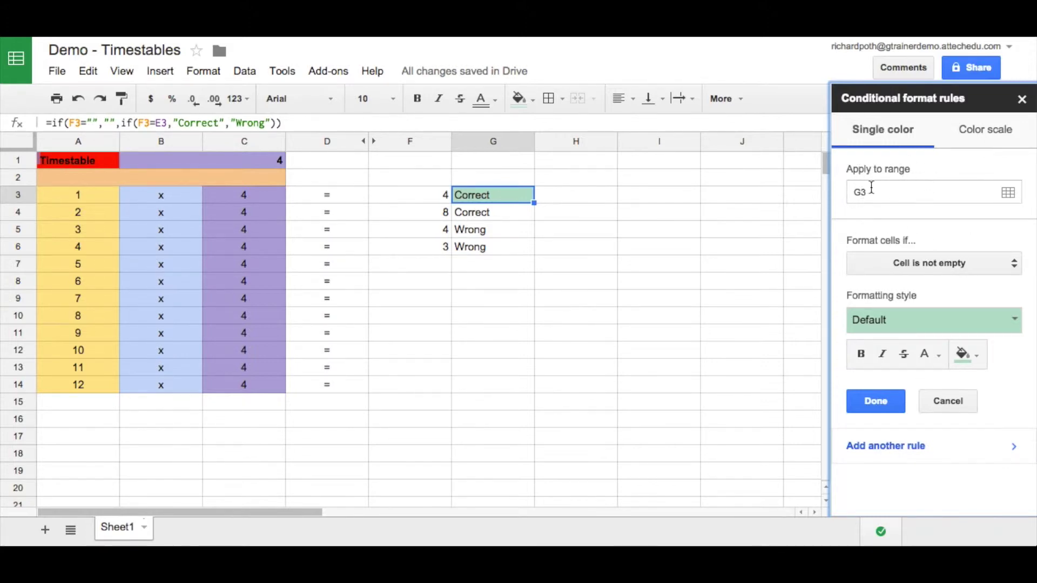
# Set G3's rule to 'Is equal to' Correct and save it
pyautogui.click(1014, 263)
pyautogui.scroll(-3, 976, 359)
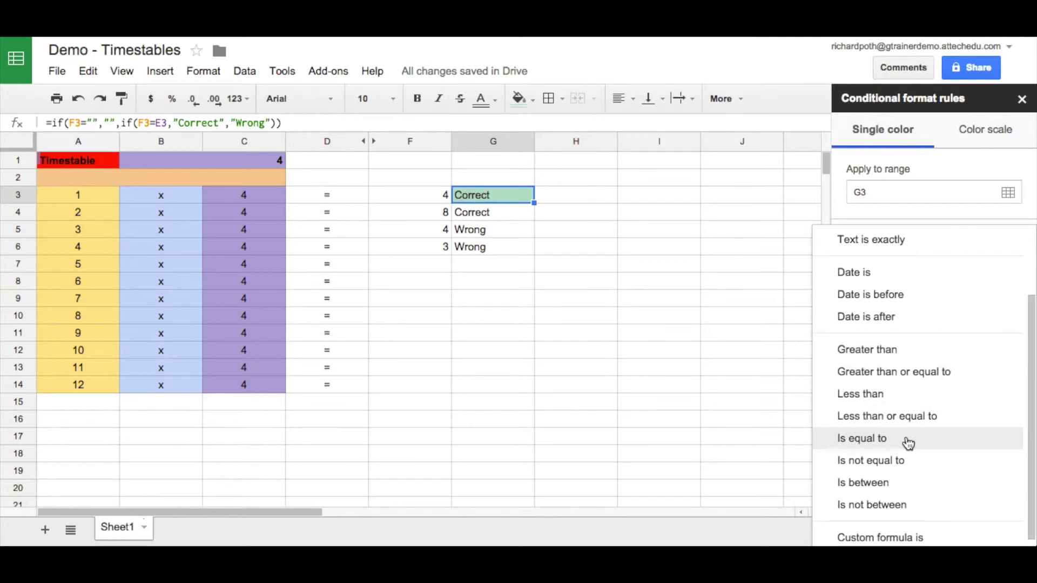
pyautogui.click(908, 443)
pyautogui.click(908, 294)
pyautogui.write('Correct')
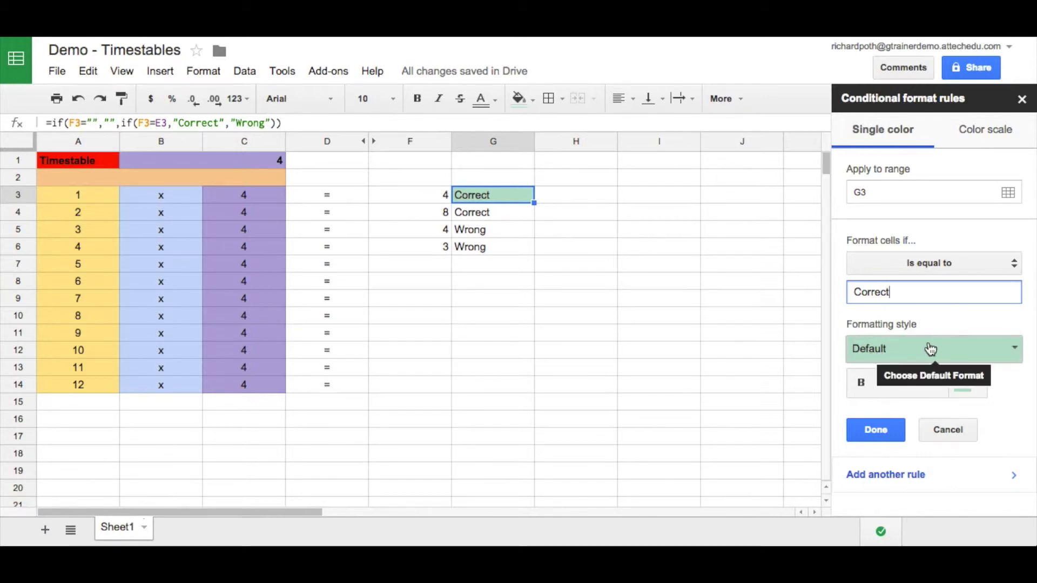
pyautogui.click(874, 432)
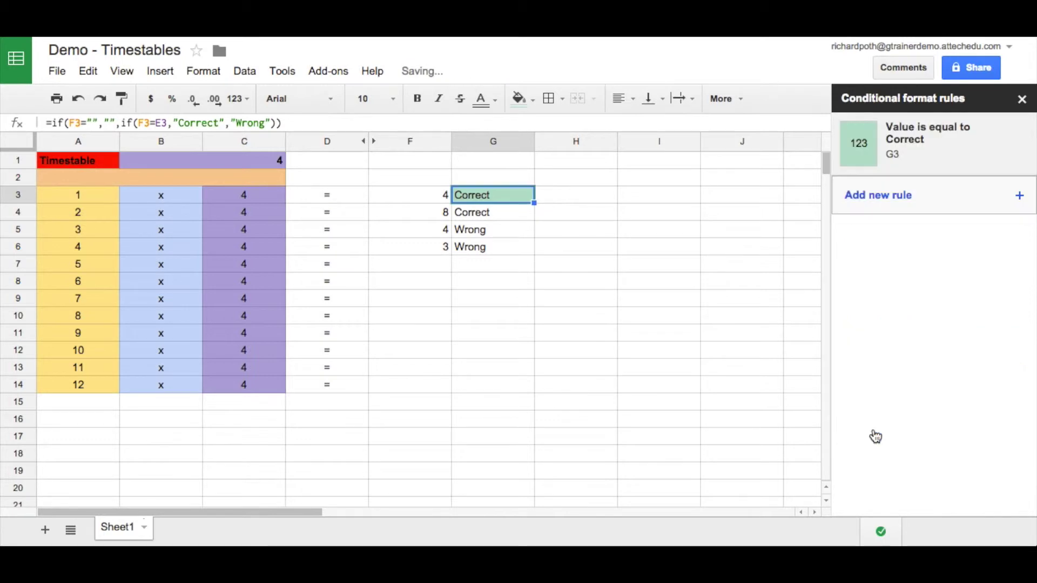
# Add a second G3 rule: 'Is equal to' Wrong with the red preset style
pyautogui.click(875, 201)
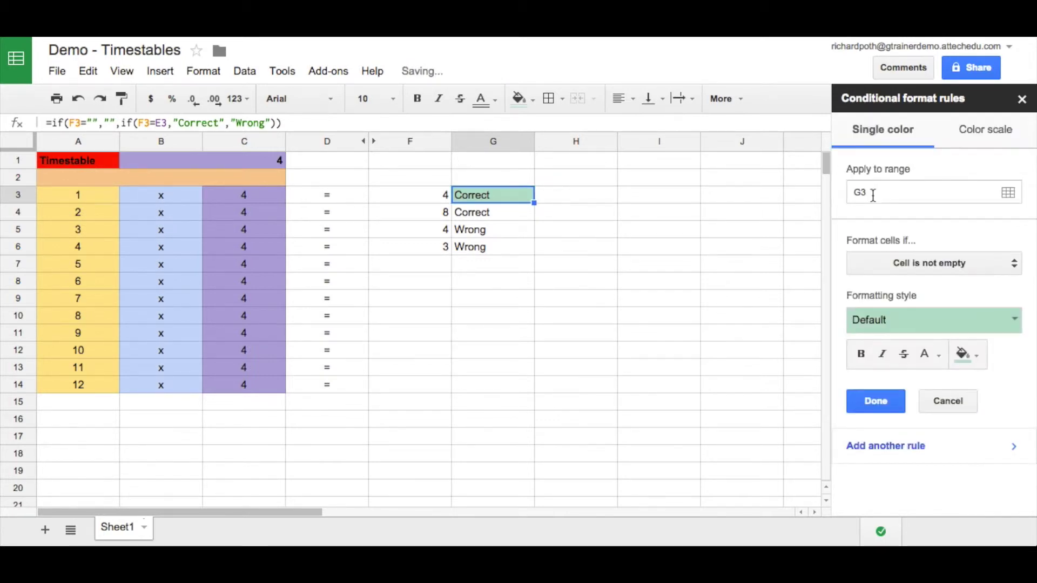
pyautogui.click(954, 270)
pyautogui.scroll(-2, 912, 485)
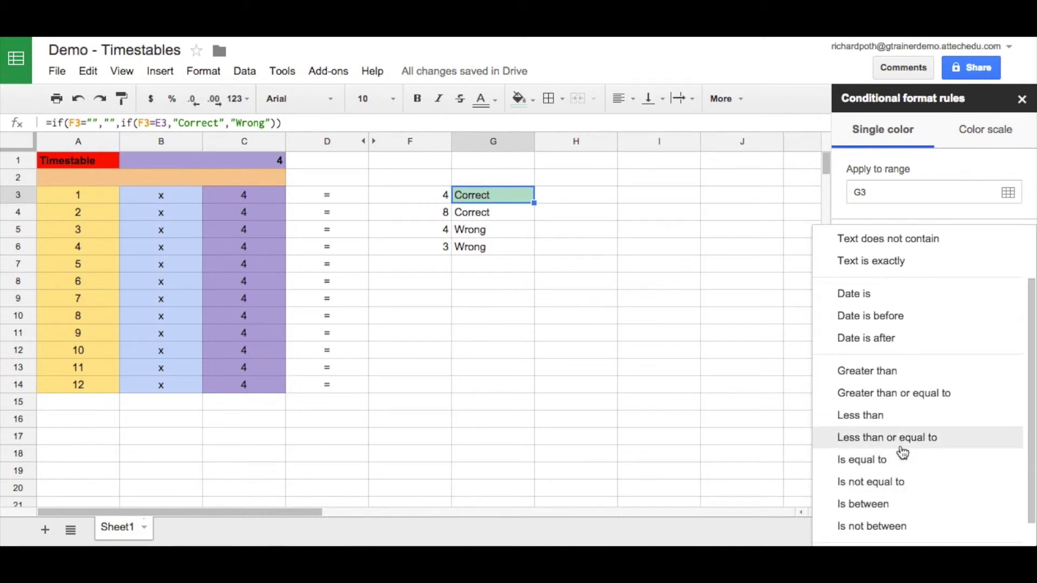
pyautogui.click(903, 462)
pyautogui.click(905, 293)
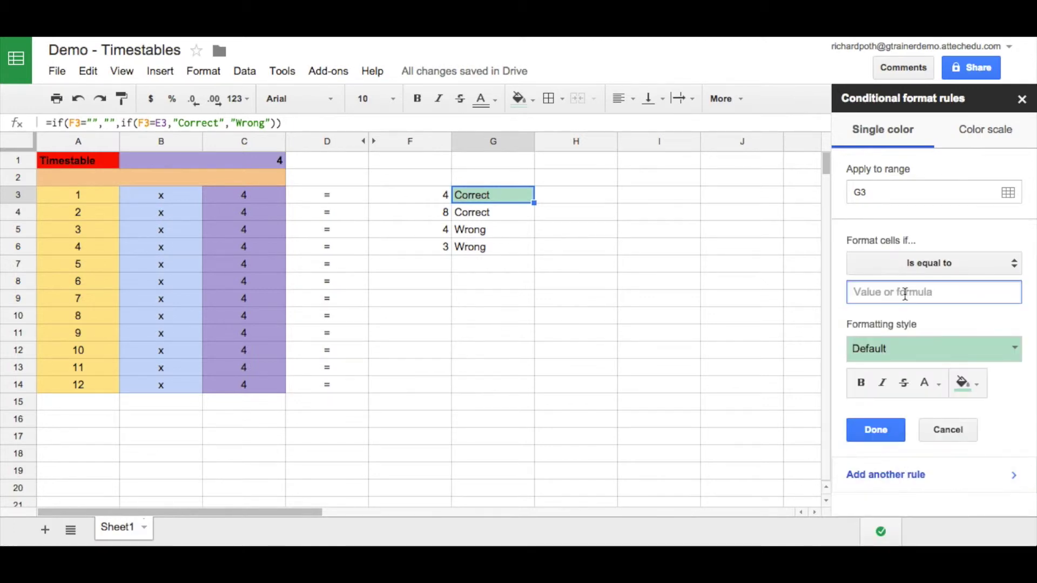
pyautogui.write('Wrong')
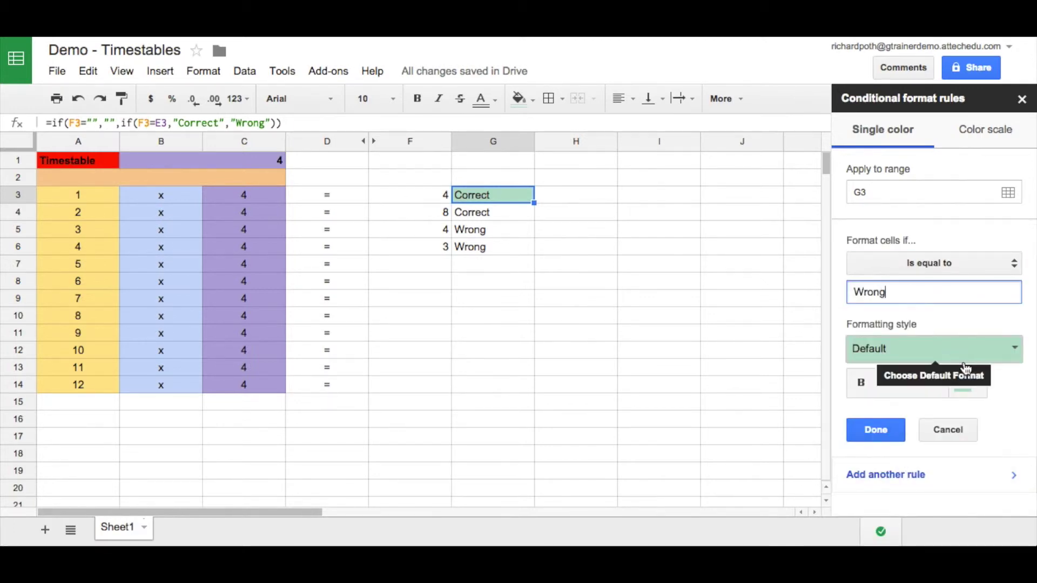
pyautogui.click(964, 367)
pyautogui.click(988, 382)
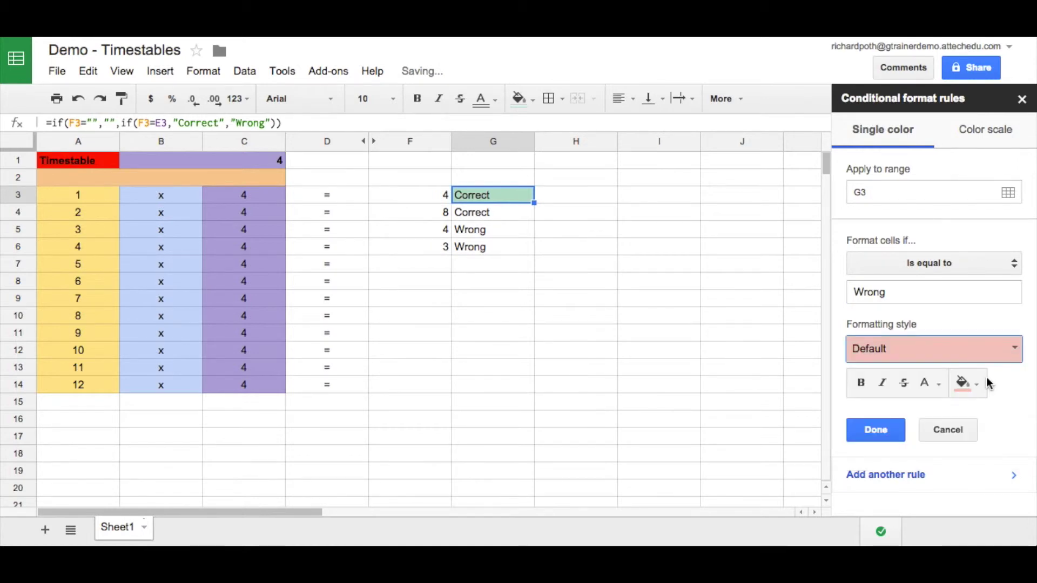
pyautogui.click(976, 384)
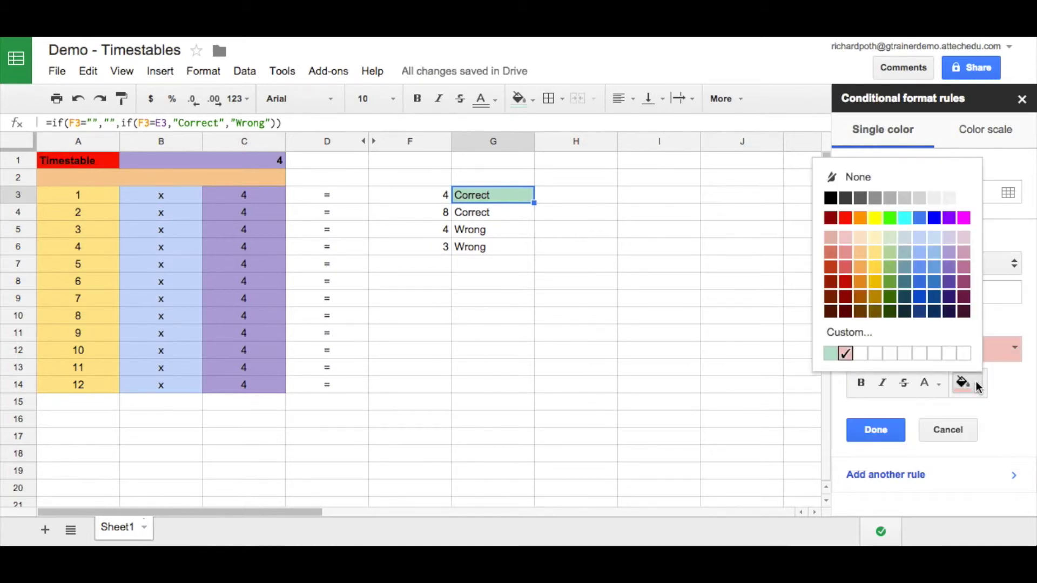
pyautogui.click(977, 382)
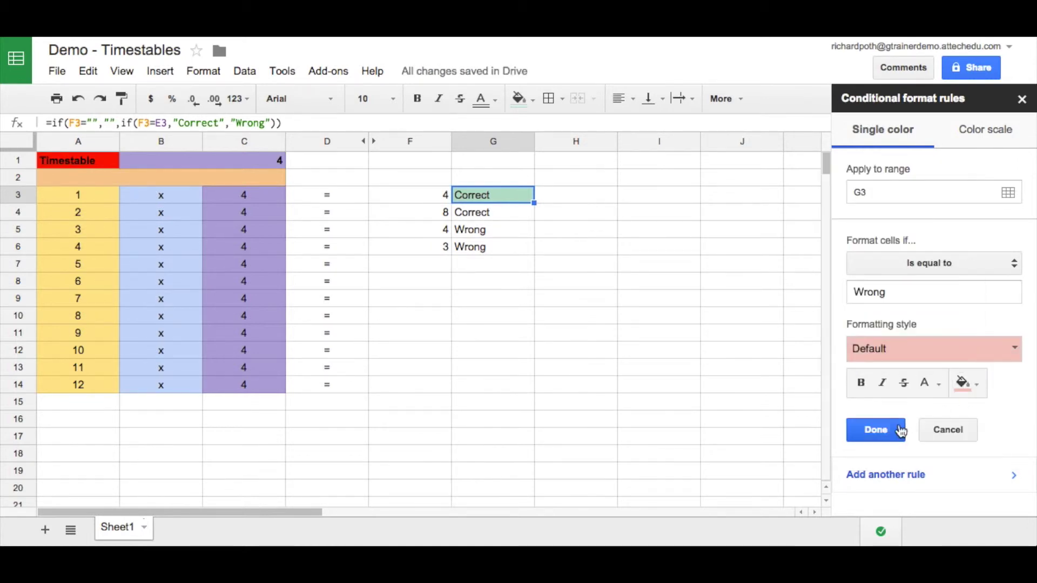
pyautogui.click(877, 431)
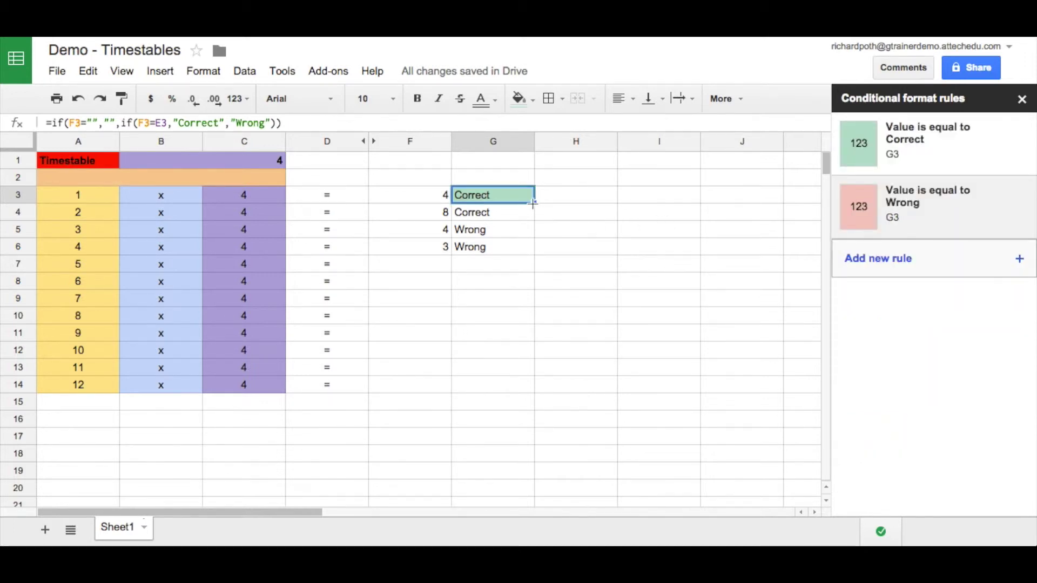
# Copy G3's check formula and rules down to G14, checking the copies in G3:G6
pyautogui.moveTo(535, 203); pyautogui.dragTo(530, 385)
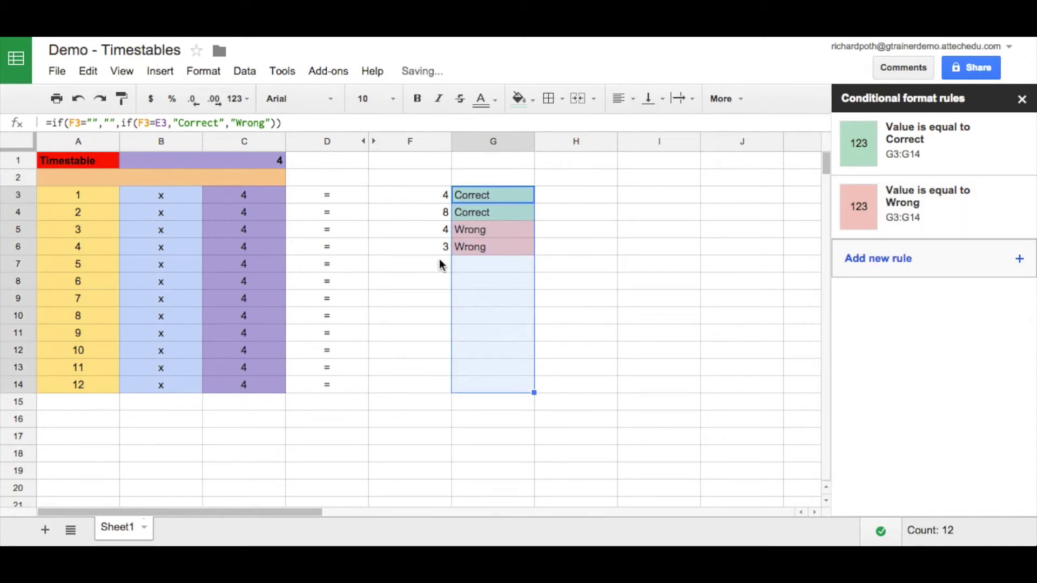
pyautogui.click(482, 227)
pyautogui.click(497, 248)
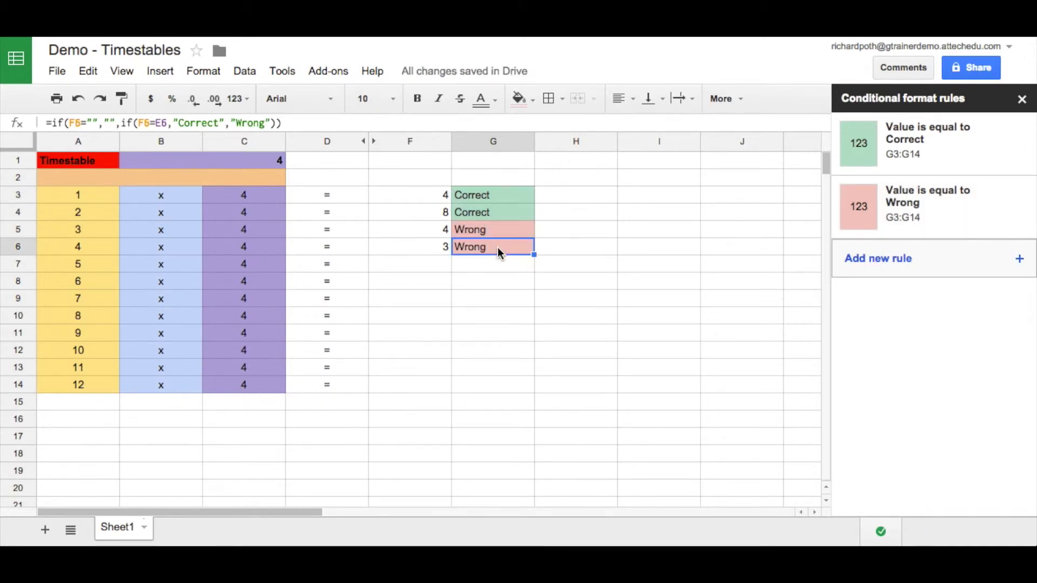
pyautogui.click(503, 230)
pyautogui.click(503, 199)
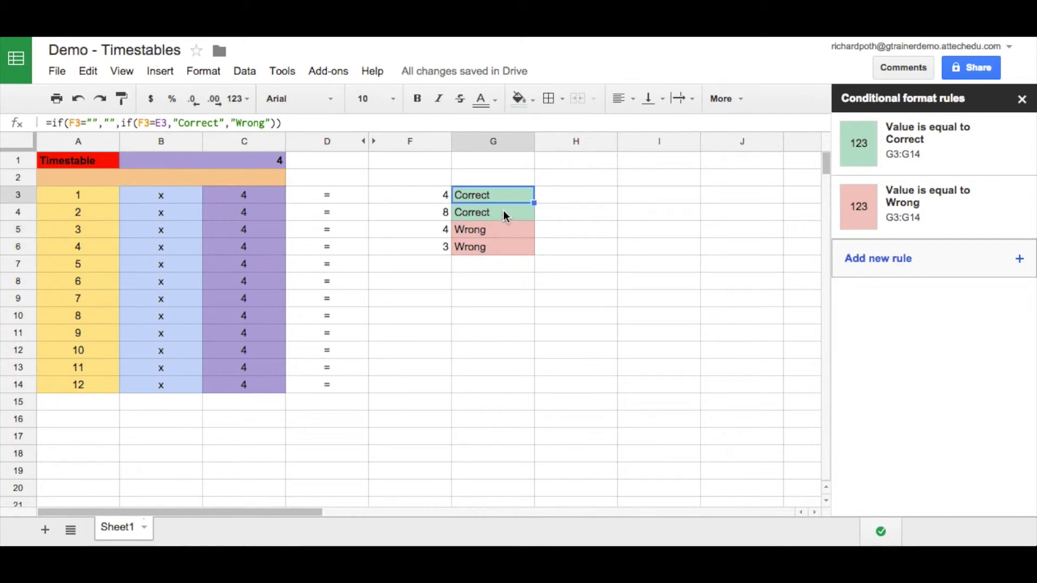
pyautogui.click(503, 211)
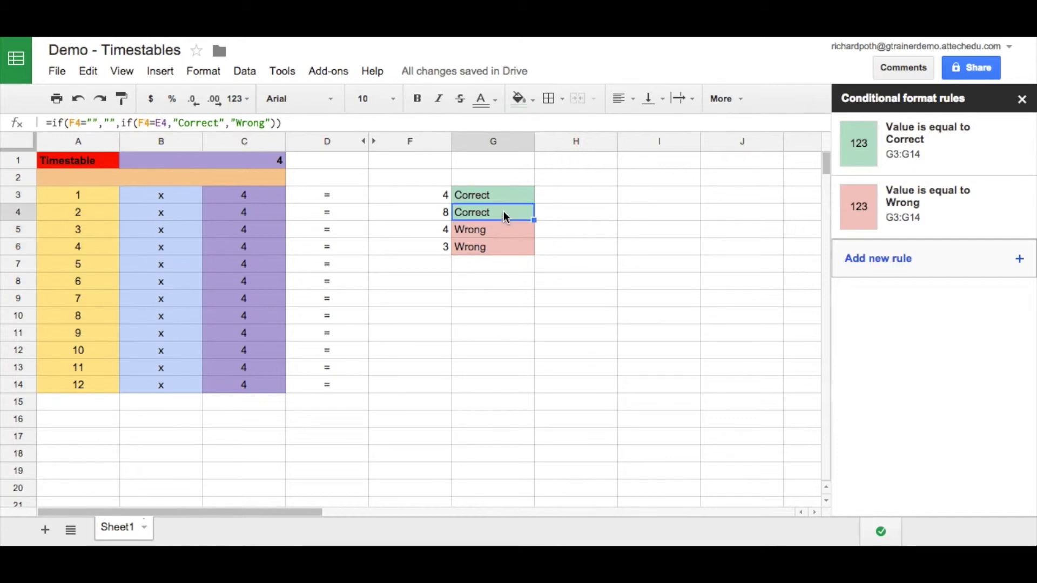
pyautogui.click(411, 198)
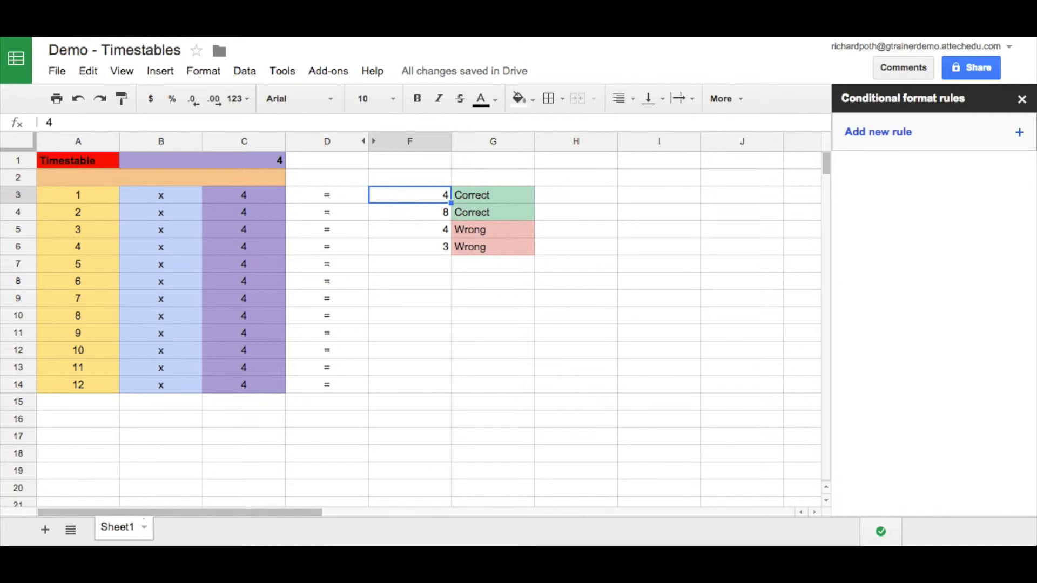
# Add a custom-formula rule =g3="Correct" to F3 that shades it green
pyautogui.click(916, 134)
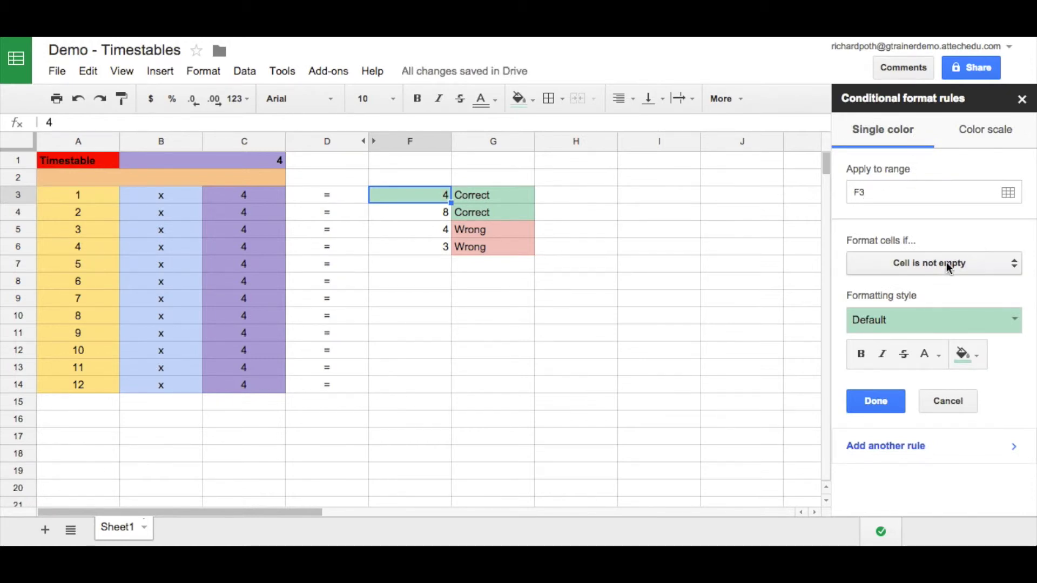
pyautogui.click(998, 264)
pyautogui.scroll(-3, 974, 426)
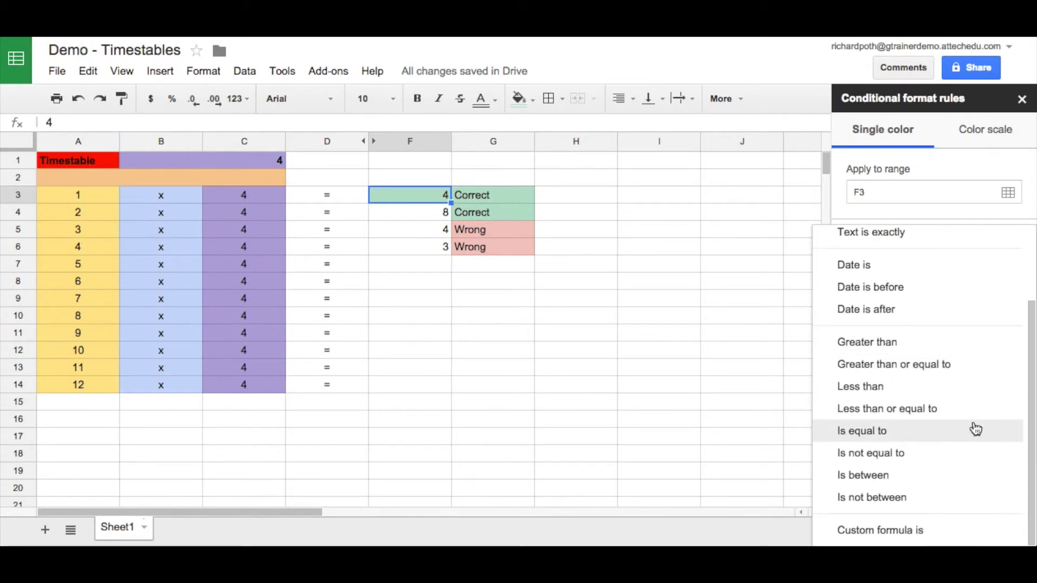
pyautogui.click(946, 532)
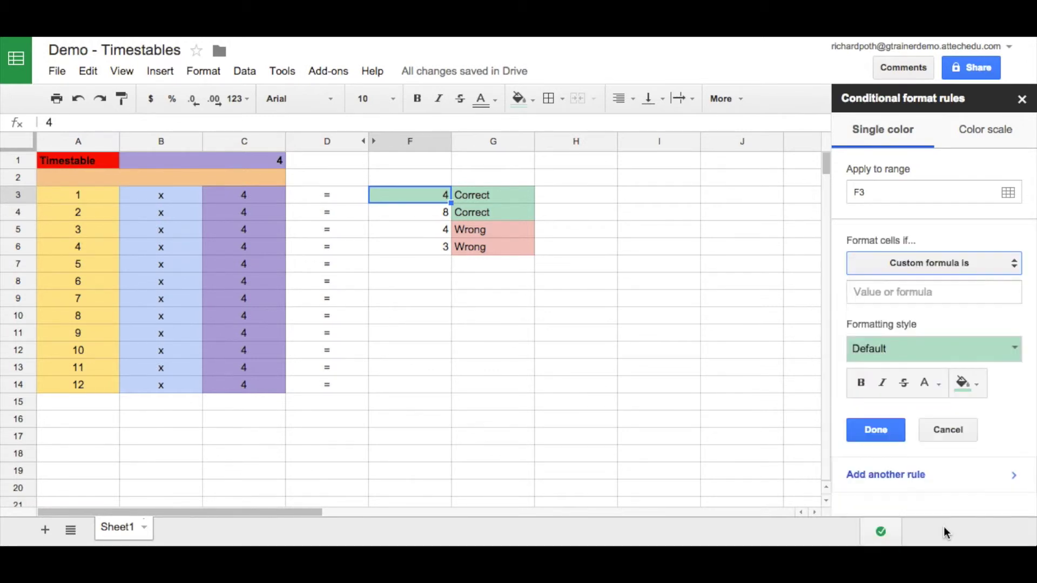
pyautogui.click(912, 296)
pyautogui.write('=')
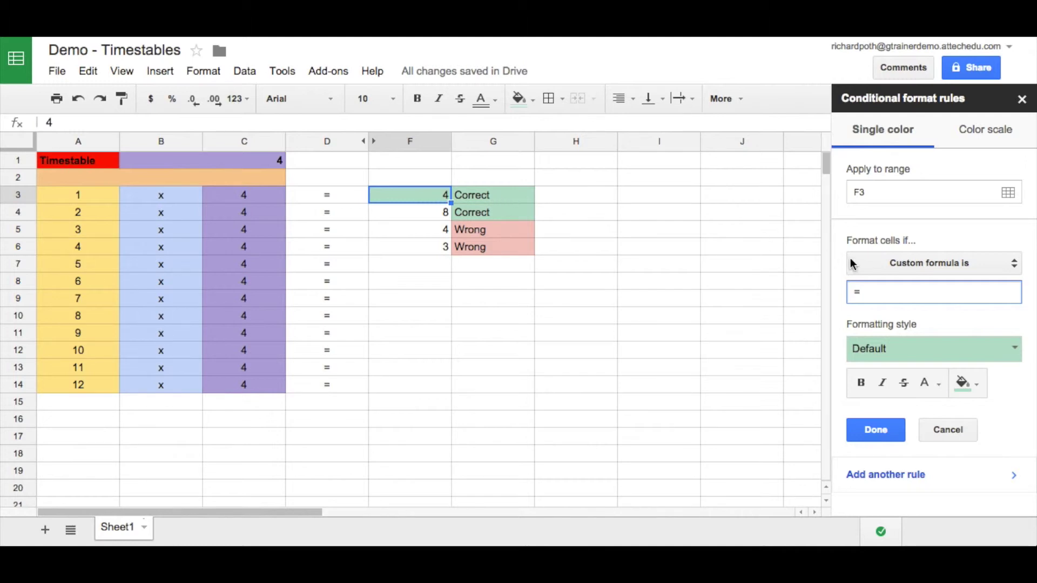
pyautogui.write('g3')
pyautogui.write('="Correct"')
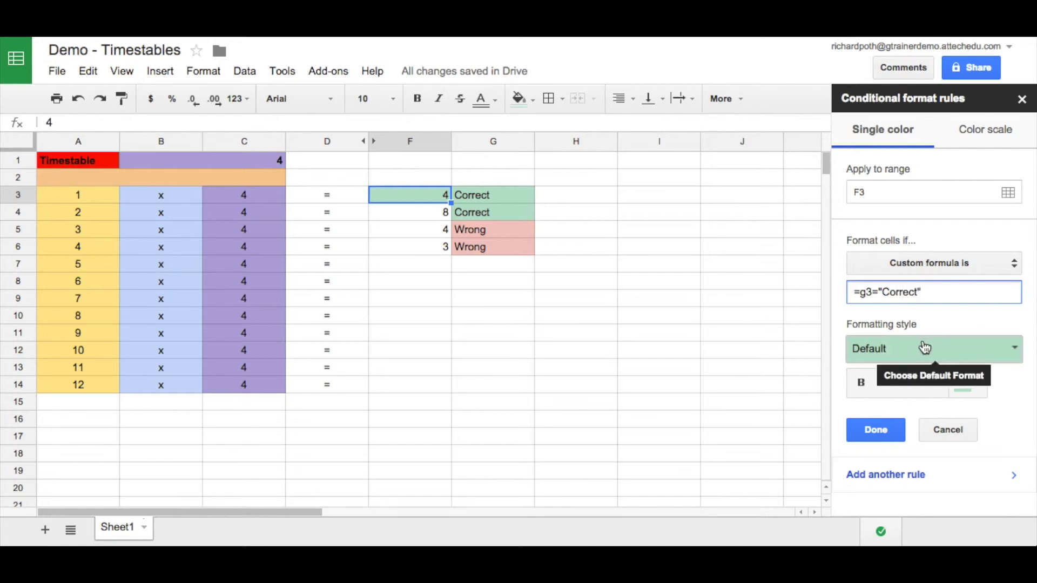
pyautogui.click(872, 431)
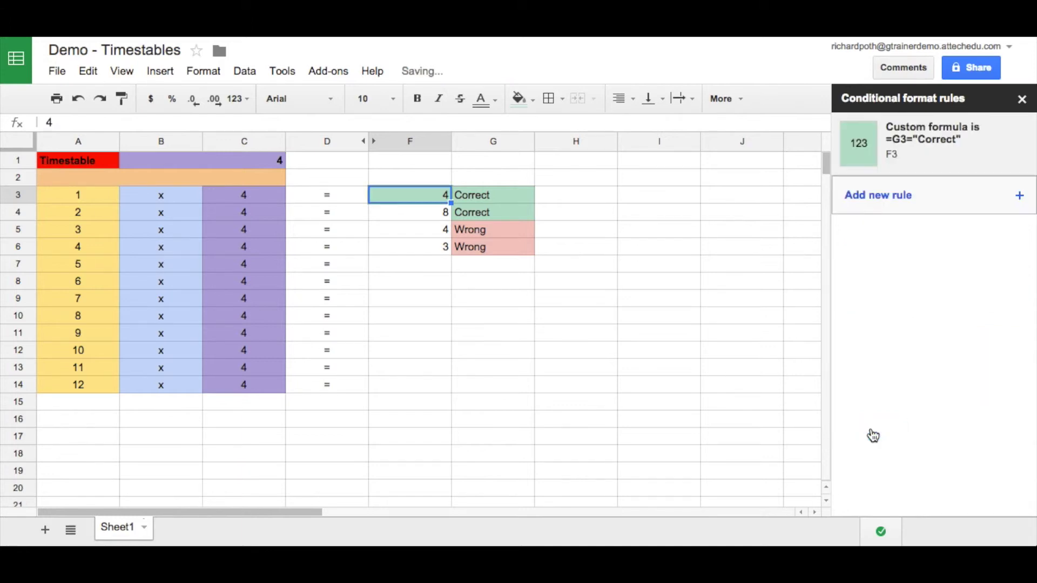
# Add a second F3 custom-formula rule =G3="Wrong" with a red background
pyautogui.click(878, 200)
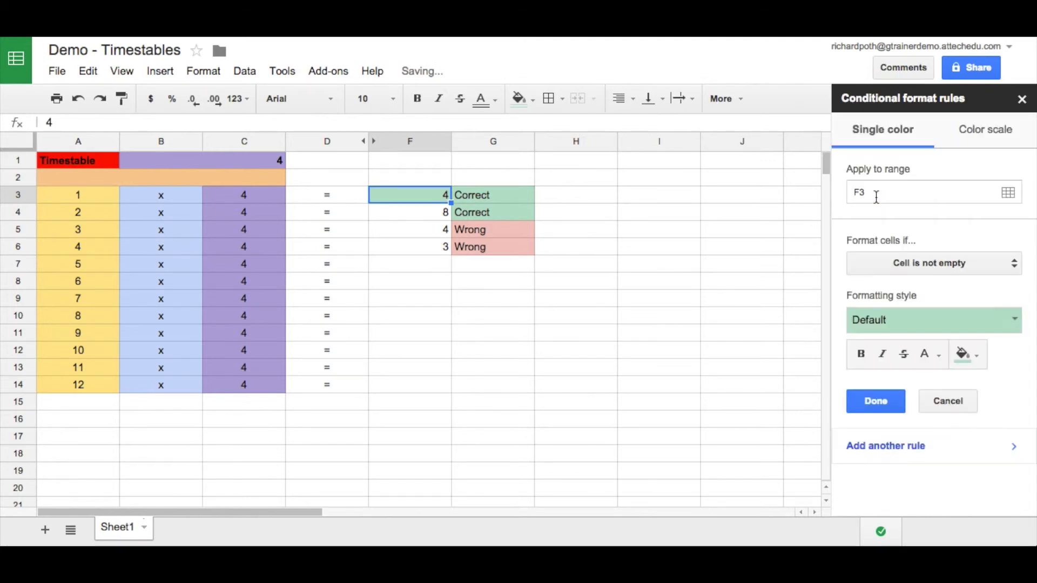
pyautogui.click(944, 263)
pyautogui.scroll(-2, 928, 418)
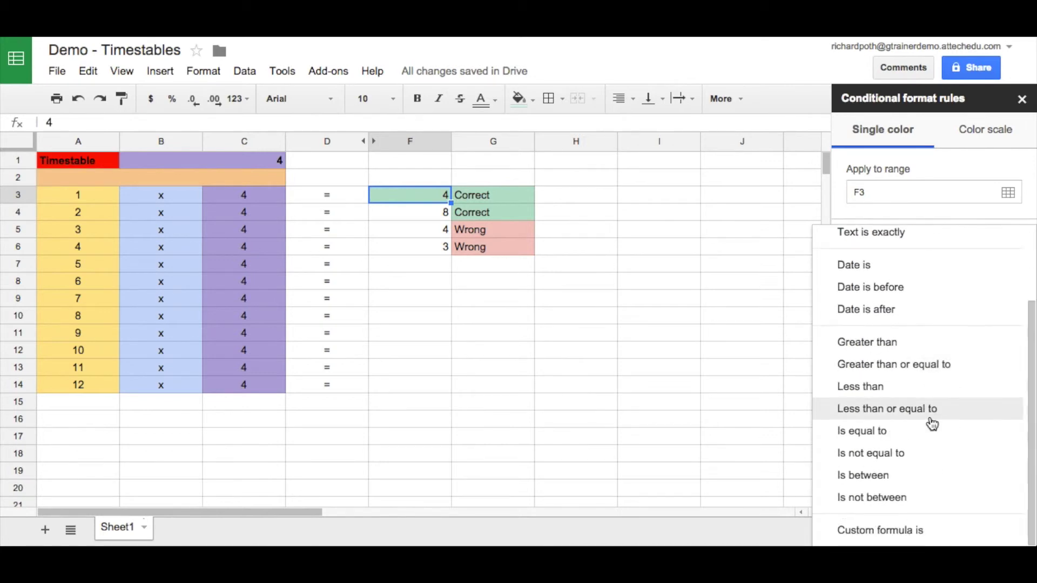
pyautogui.click(924, 530)
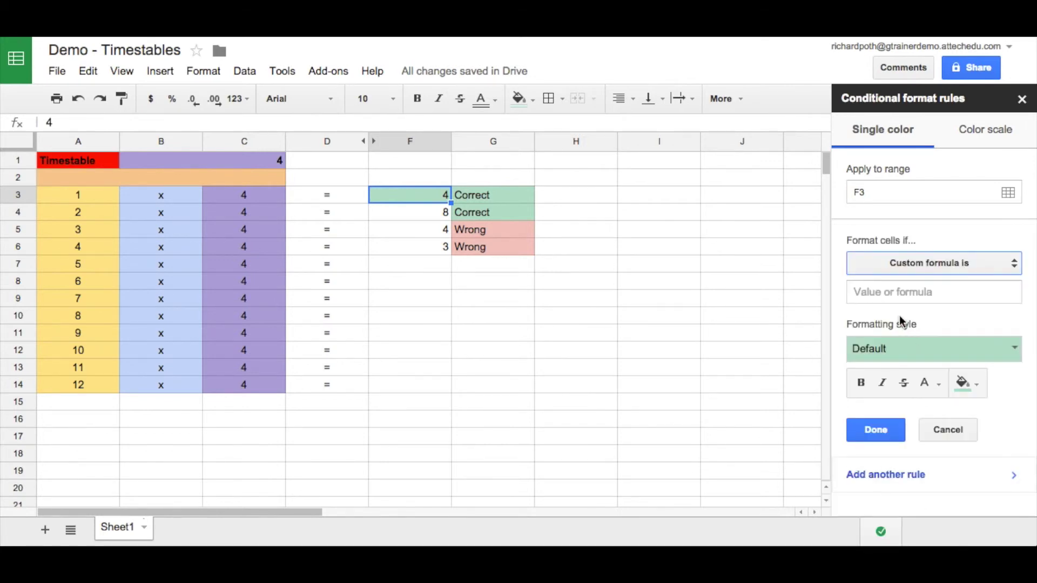
pyautogui.click(897, 291)
pyautogui.write('=')
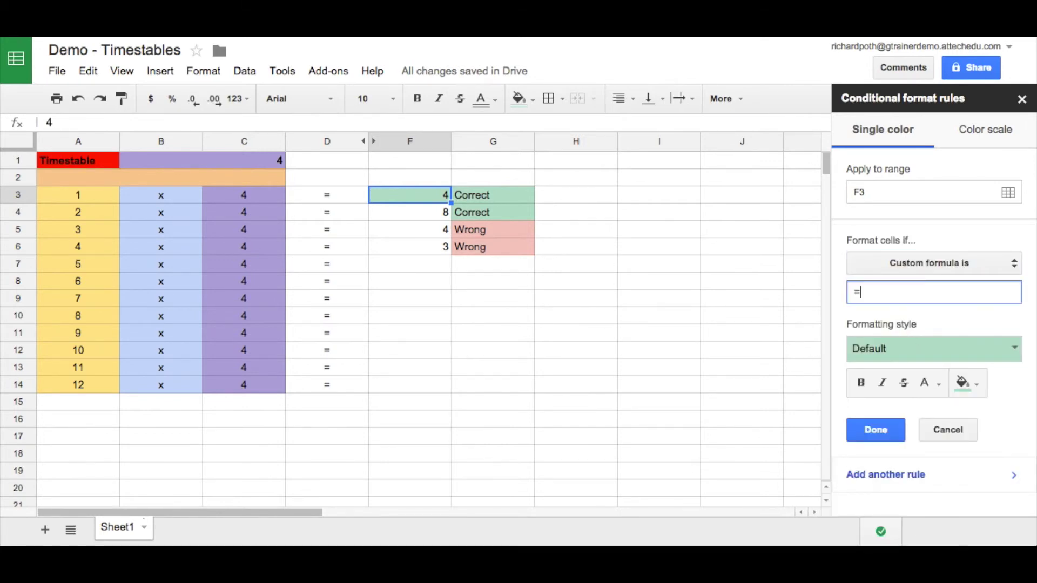
pyautogui.write('G3="Wrong"')
pyautogui.click(937, 349)
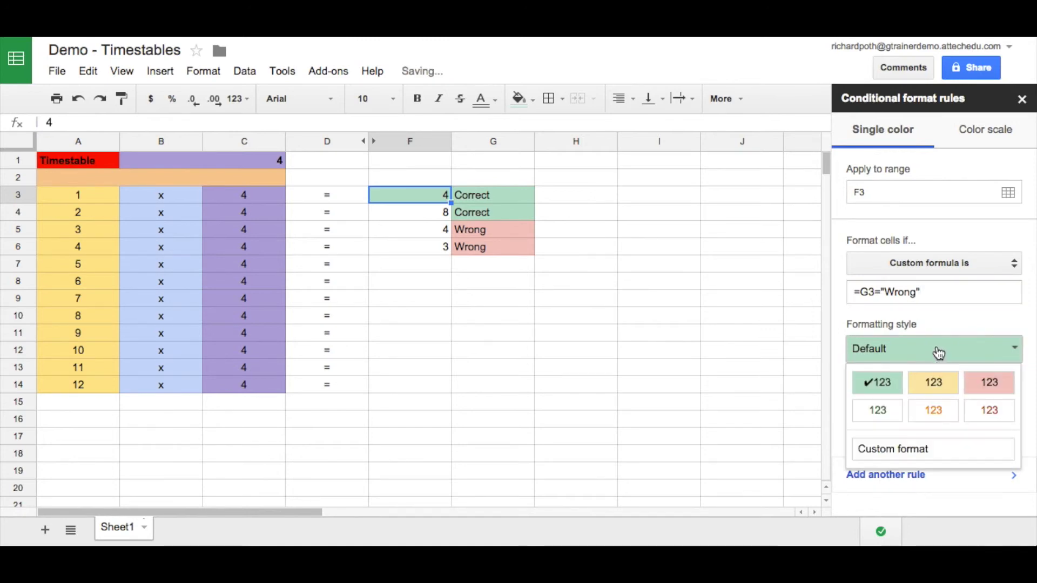
pyautogui.click(994, 383)
pyautogui.click(884, 432)
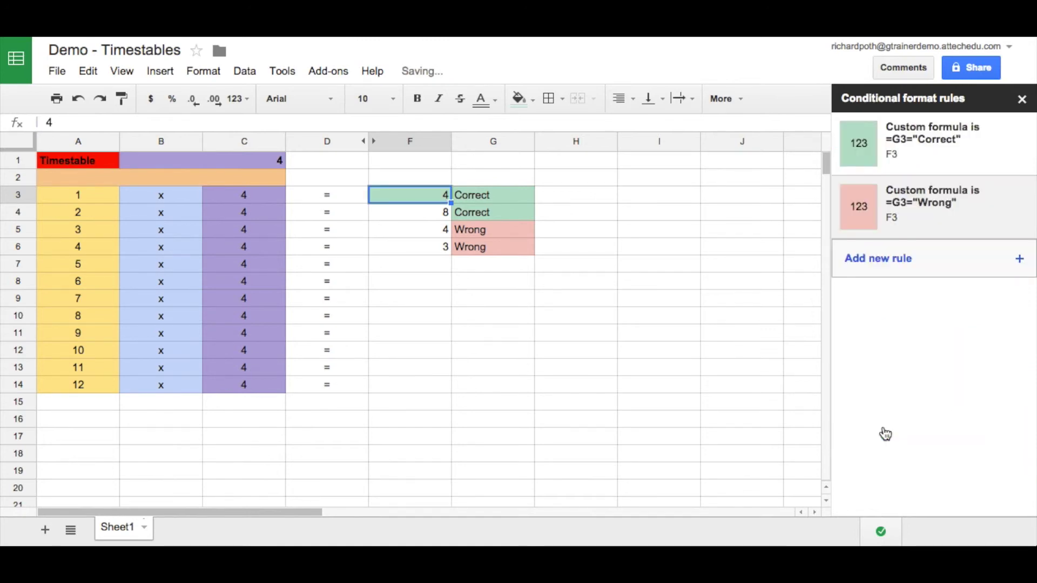
# Copy F3 and its rules down to F14, then enter answers 8, 12, 16 in F4:F6
pyautogui.moveTo(451, 203); pyautogui.dragTo(440, 381)
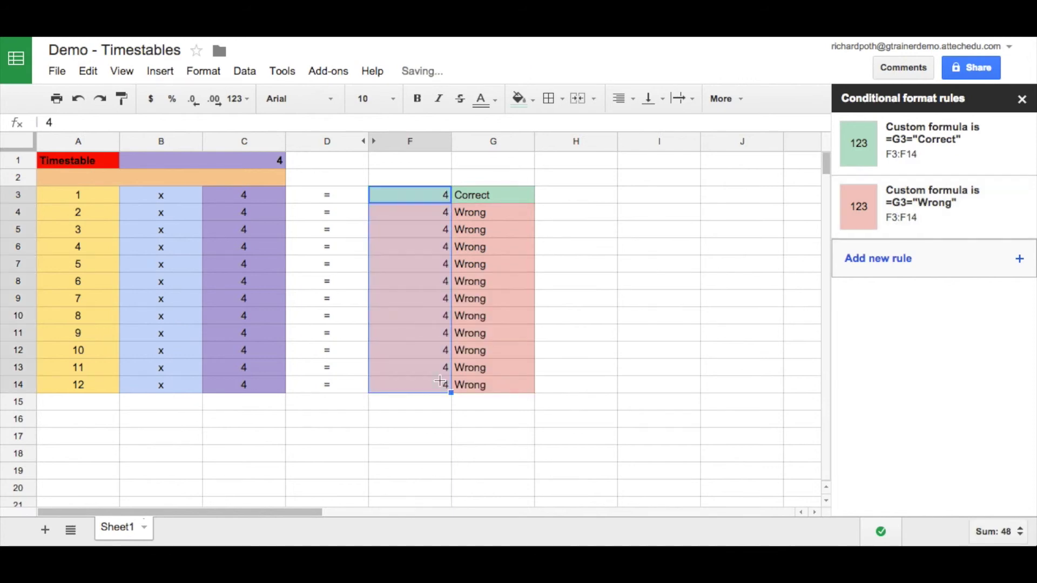
pyautogui.click(413, 210)
pyautogui.click(419, 201)
pyautogui.click(418, 217)
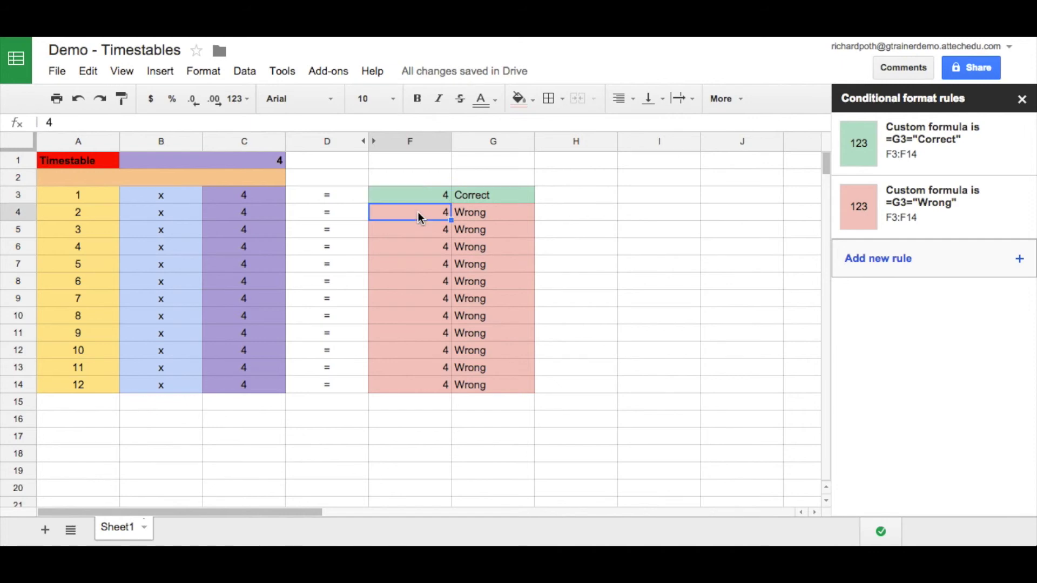
pyautogui.write('8')
pyautogui.press('Return')
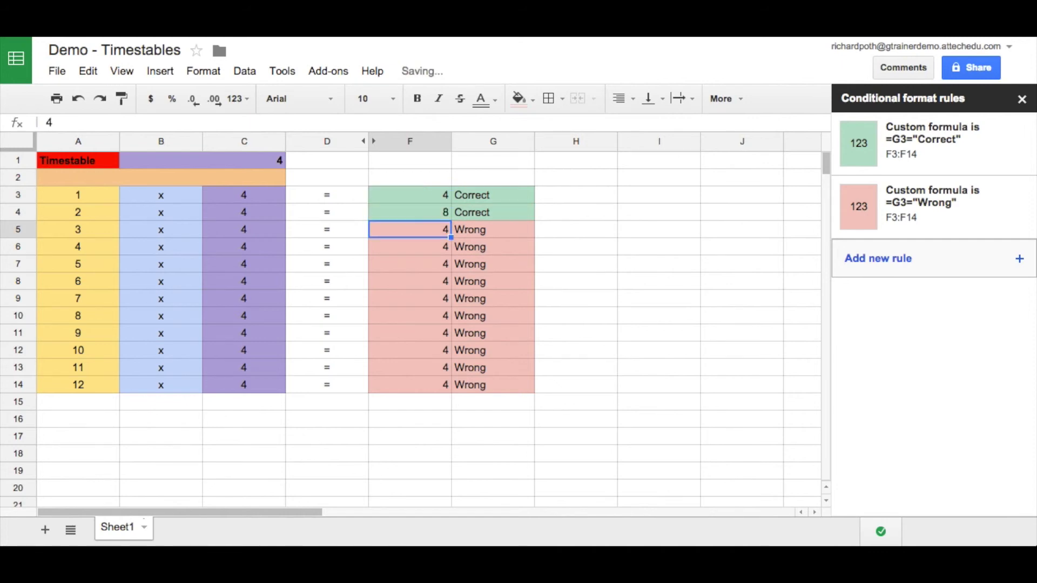
pyautogui.write('12')
pyautogui.press('Return')
pyautogui.write('16')
pyautogui.press('Return')
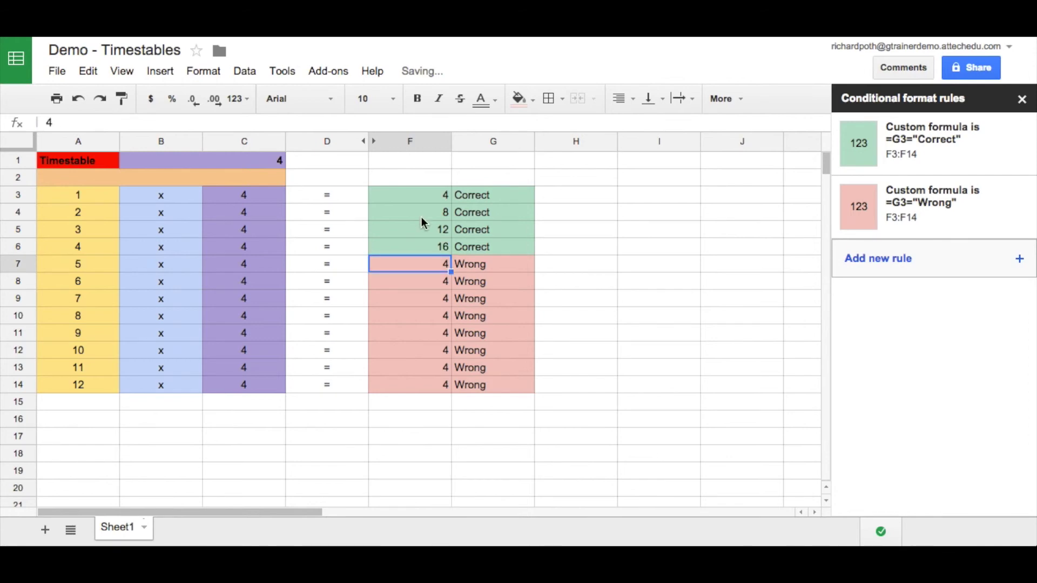
# Clear the leftover answers in F7:F14
pyautogui.press('Delete')
pyautogui.press('Down')
pyautogui.press('Delete')
pyautogui.press('Down')
pyautogui.press('Delete')
pyautogui.press('Down')
pyautogui.press('Delete')
pyautogui.press('Down')
pyautogui.press('Delete')
pyautogui.press('Down')
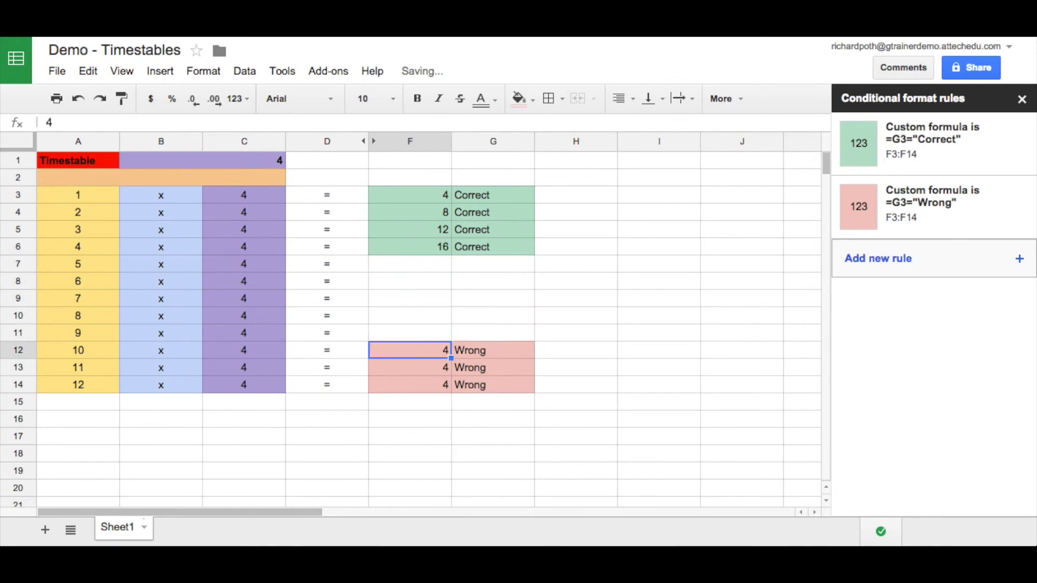
pyautogui.press('Delete')
pyautogui.press('Down')
pyautogui.press('Delete')
pyautogui.press('Down')
pyautogui.press('Delete')
pyautogui.press('Up')
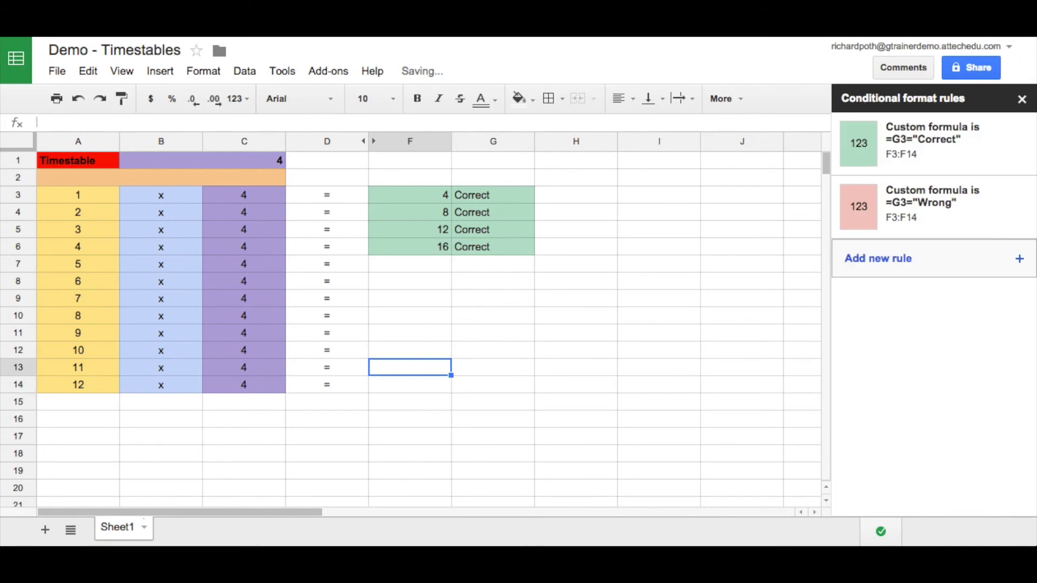